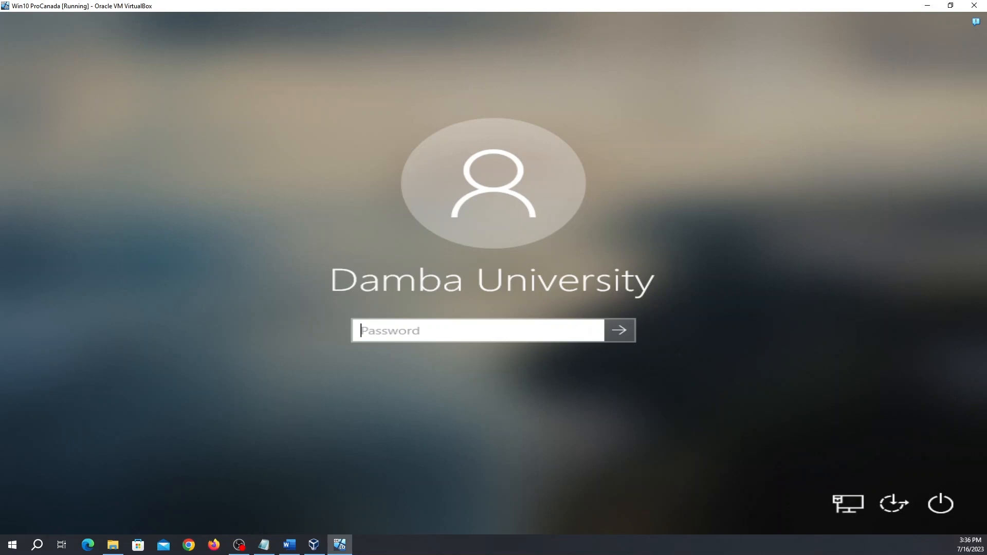
Sign in to the Damba University account by entering the account password
{"action": "key", "text": "Caps_Lock"}
{"action": "type", "text": "•"}
{"action": "key", "text": "Caps_Lock"}
{"action": "type", "text": "••••••••••"}
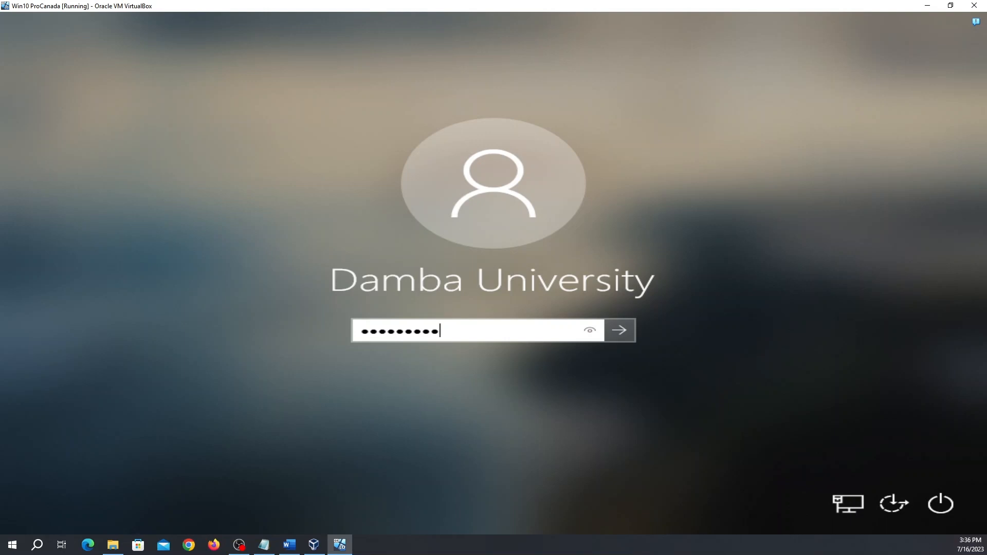
{"action": "key", "text": "Return"}
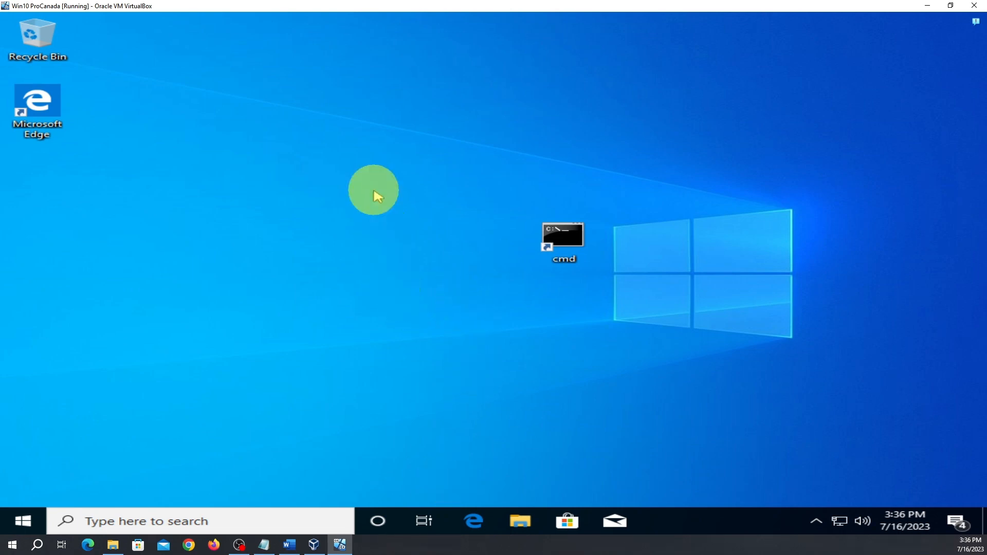
Delete the cmd shortcut from the virtual machine's desktop
{"action": "right_click", "coordinate": [562, 243]}
{"action": "left_click", "coordinate": [608, 436]}
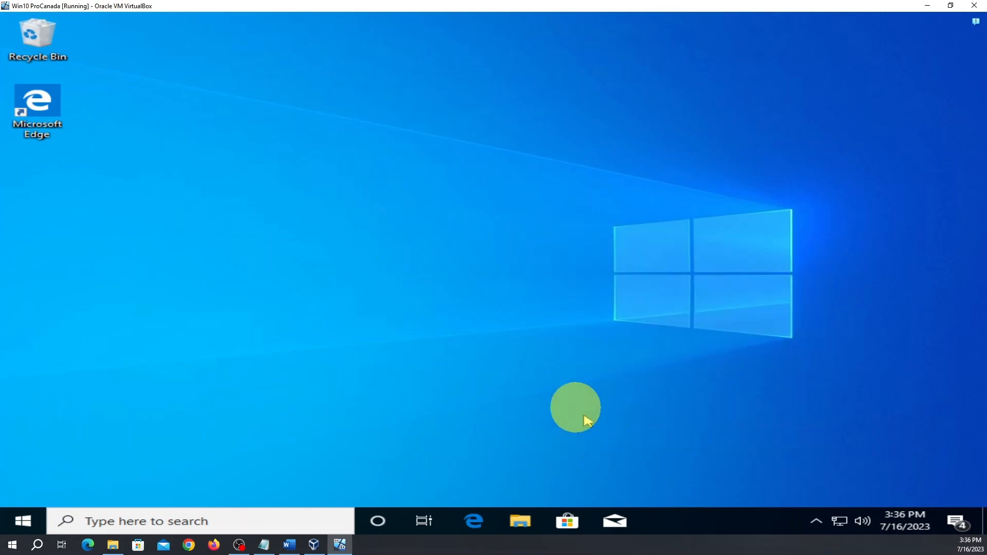
Create a new folder named France on the desktop
{"action": "right_click", "coordinate": [413, 211]}
{"action": "mouse_move", "coordinate": [476, 323]}
{"action": "left_click", "coordinate": [656, 324]}
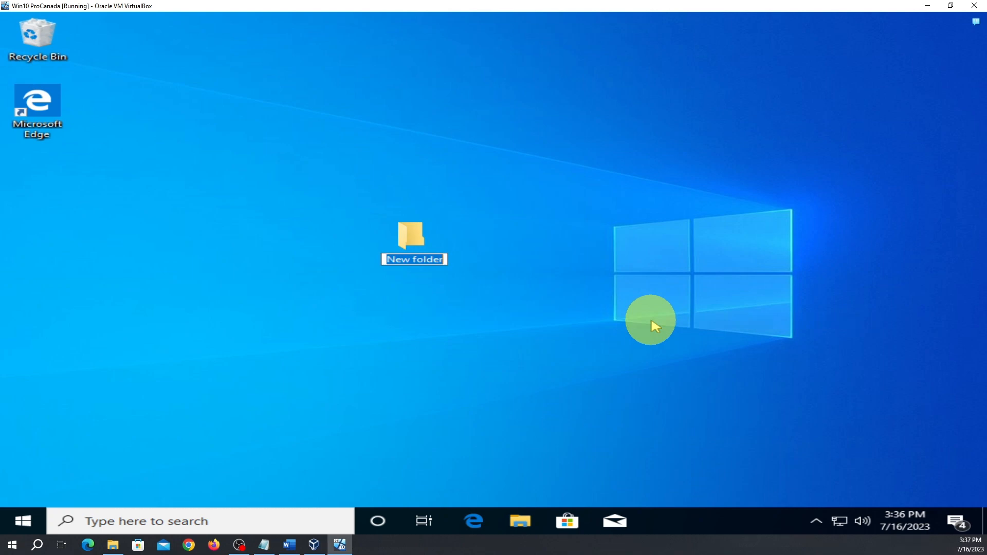
{"action": "type", "text": "Kins"}
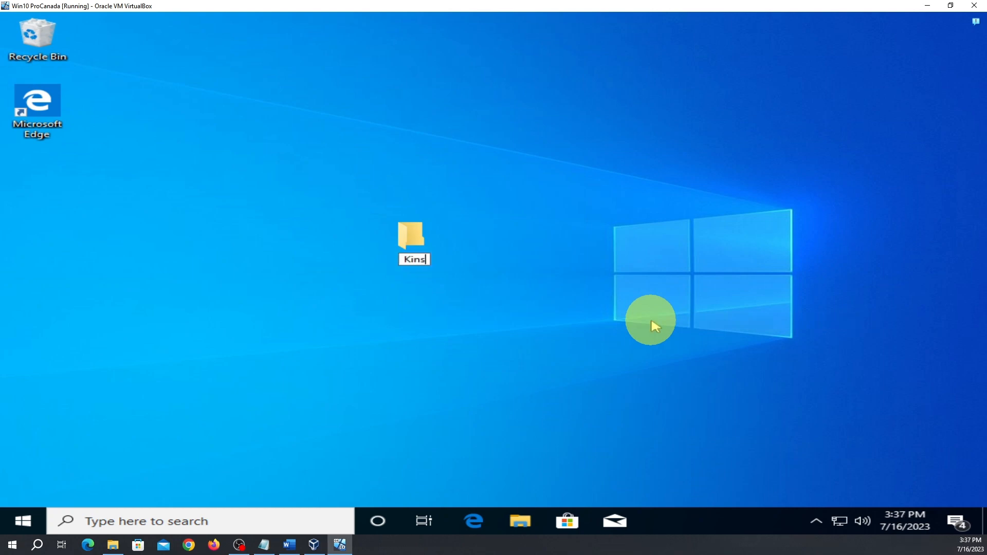
{"action": "type", "text": "hasa"}
{"action": "key", "text": "BackSpace"}
{"action": "key", "text": "BackSpace"}
{"action": "key", "text": "BackSpace"}
{"action": "key", "text": "BackSpace"}
{"action": "key", "text": "BackSpace"}
{"action": "key", "text": "BackSpace"}
{"action": "key", "text": "BackSpace"}
{"action": "key", "text": "BackSpace"}
{"action": "type", "text": "Pa"}
{"action": "key", "text": "BackSpace"}
{"action": "key", "text": "BackSpace"}
{"action": "type", "text": "France"}
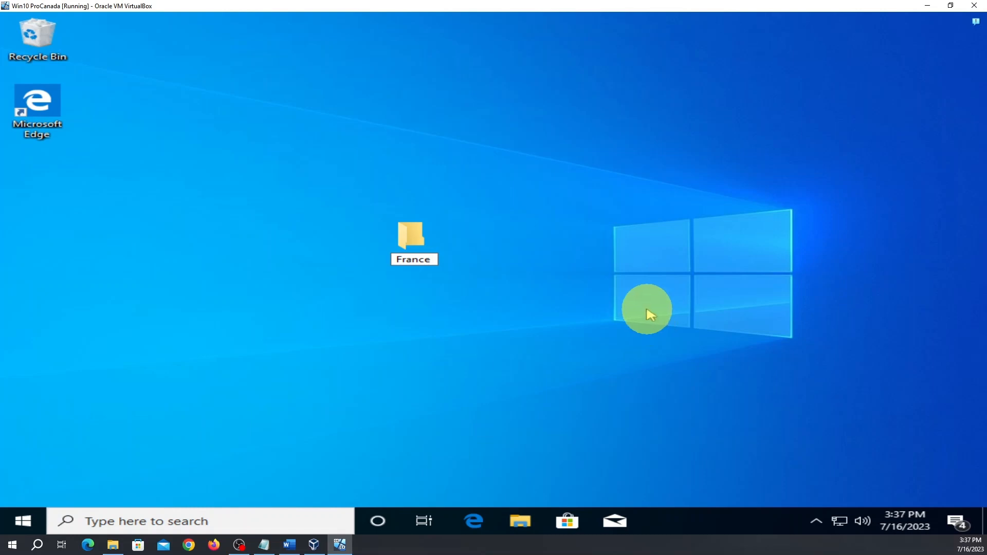
{"action": "left_click", "coordinate": [625, 316]}
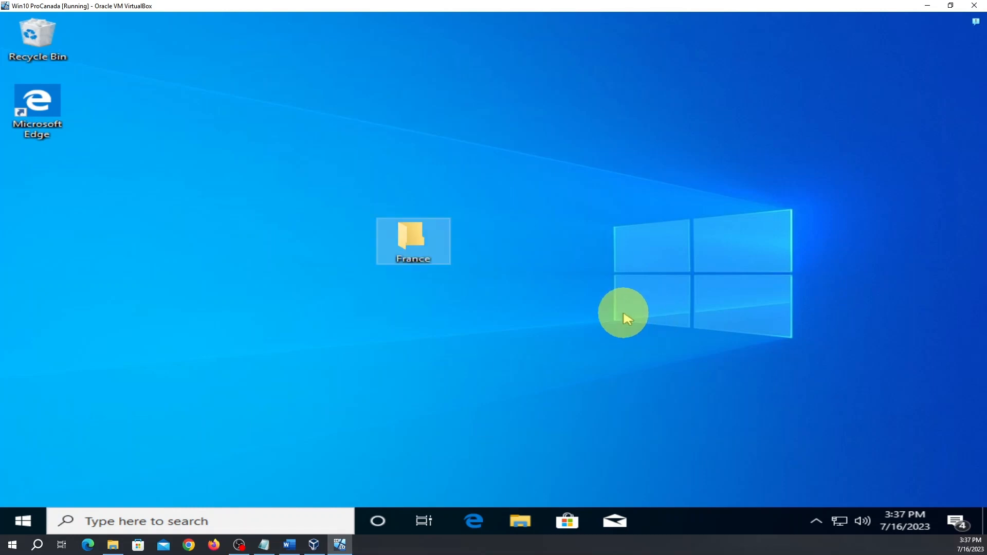
Open the France folder and create a text document named Paris in it
{"action": "double_click", "coordinate": [417, 243]}
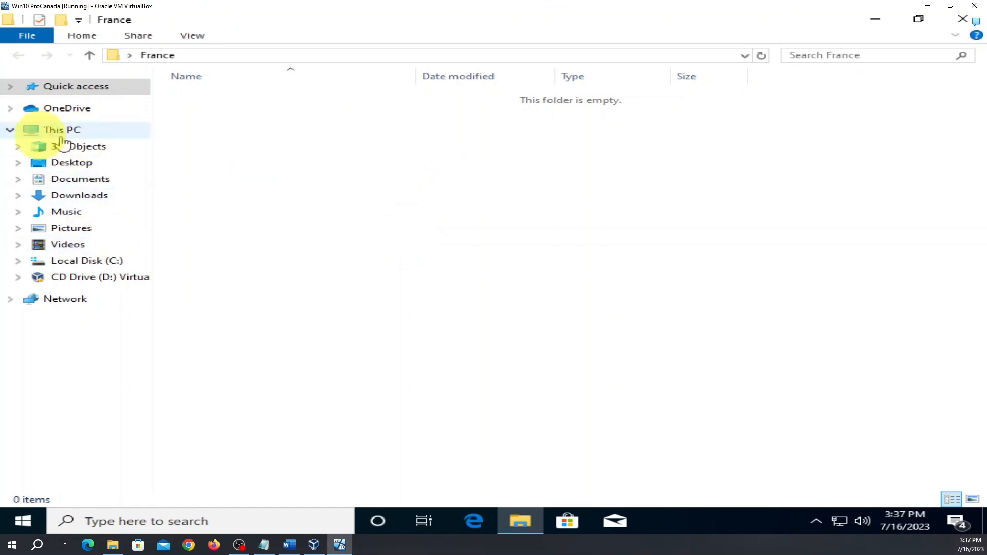
{"action": "left_click", "coordinate": [9, 129]}
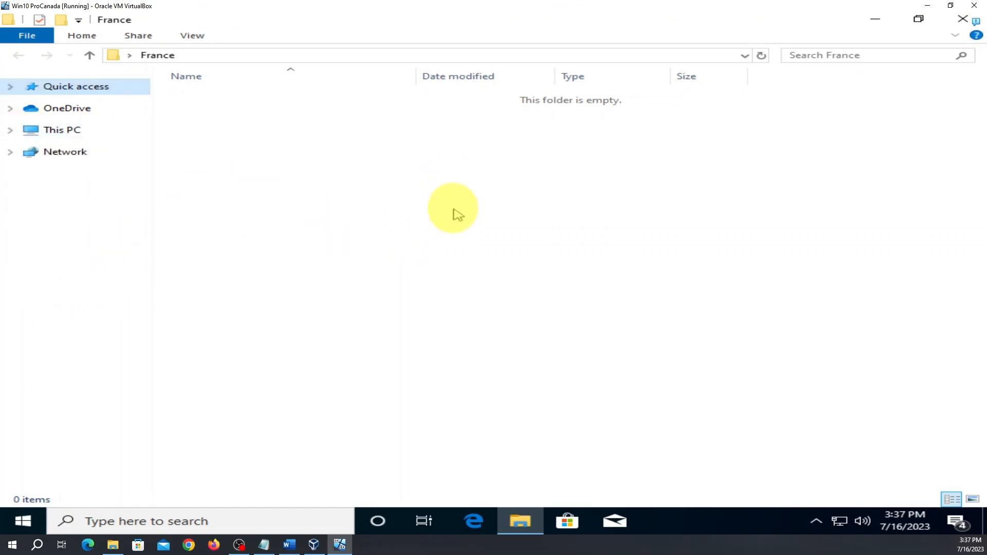
{"action": "right_click", "coordinate": [453, 210]}
{"action": "mouse_move", "coordinate": [538, 386]}
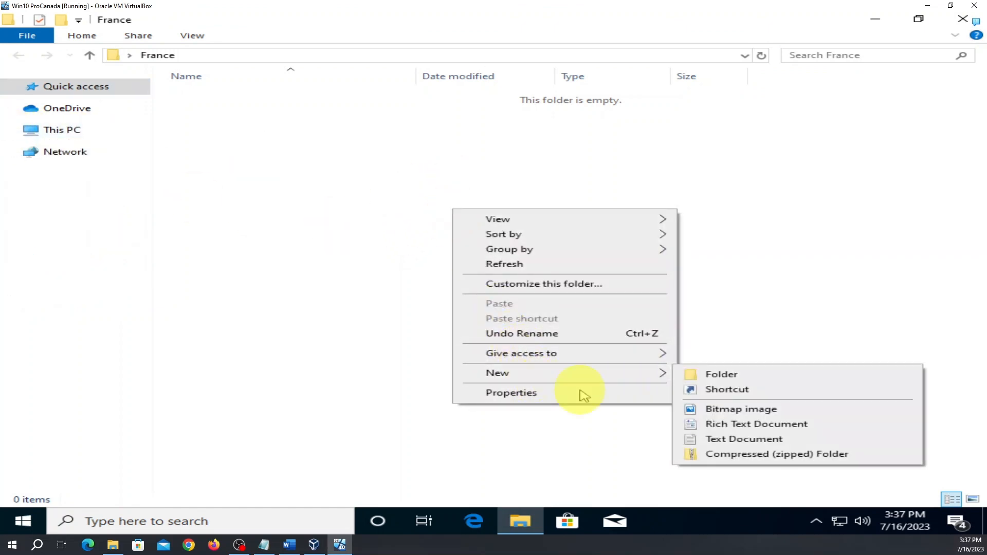
{"action": "left_click", "coordinate": [739, 440]}
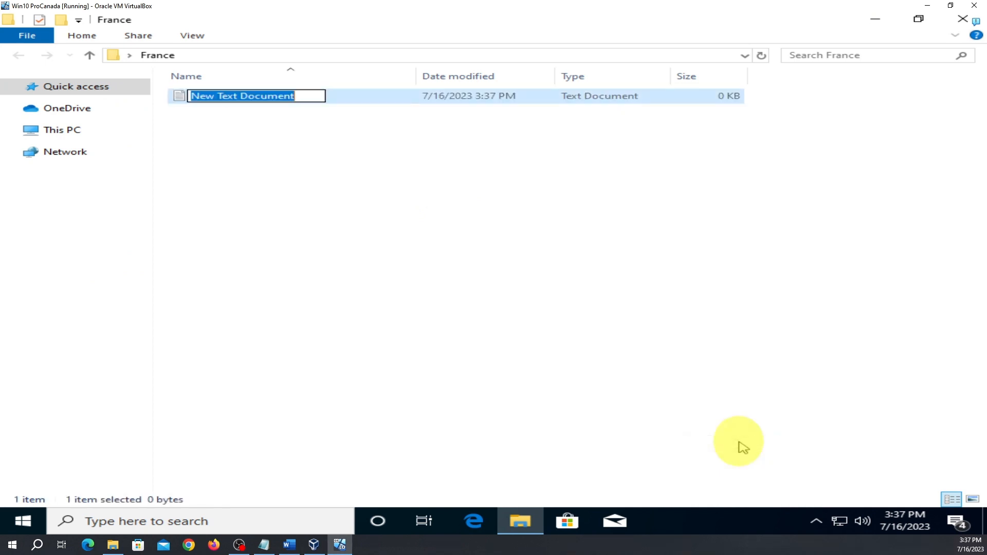
{"action": "type", "text": "Paris"}
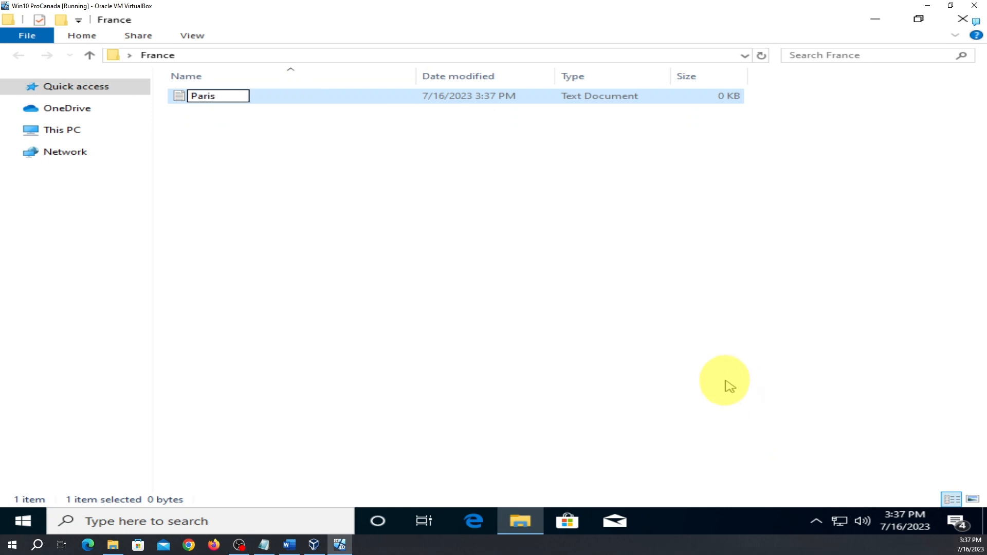
{"action": "left_click", "coordinate": [736, 387]}
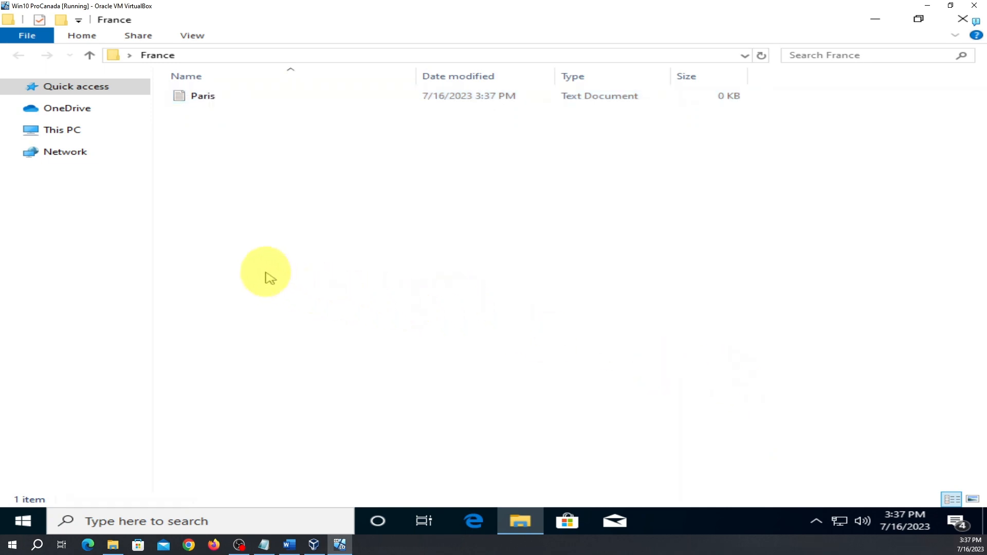
Open the Paris document, close the folder window, and write a first line with a male first name followed by "est alle en France."
{"action": "double_click", "coordinate": [204, 101]}
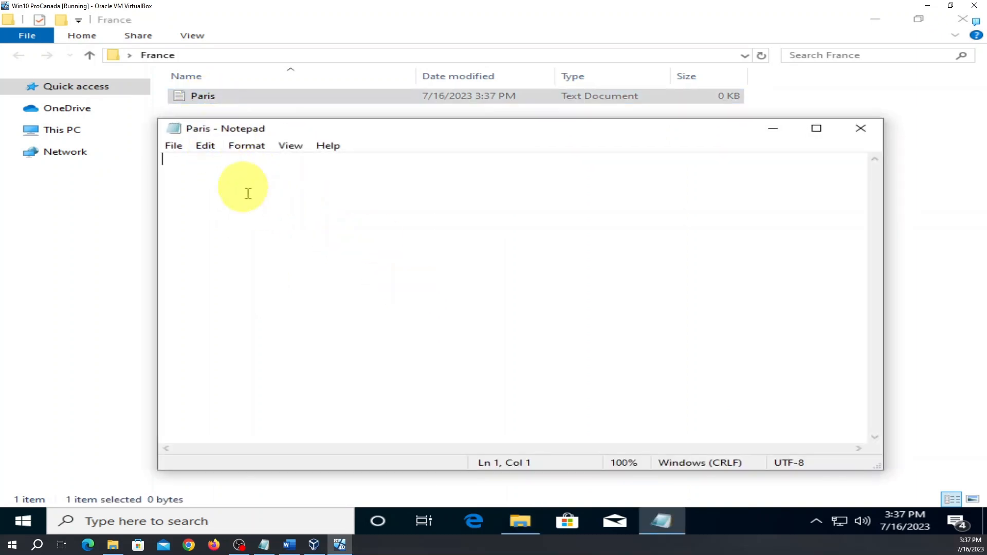
{"action": "left_click", "coordinate": [963, 19]}
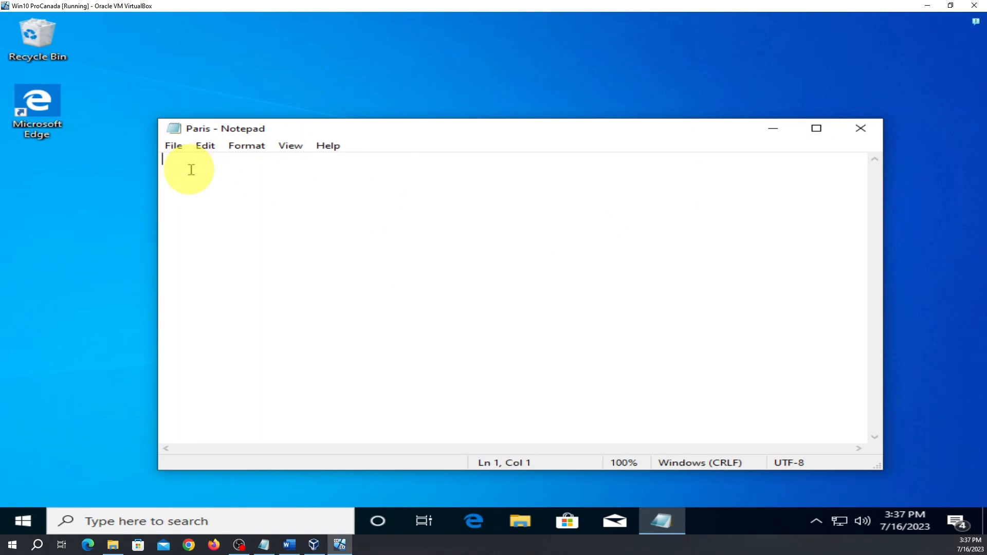
{"action": "type", "text": "E"}
{"action": "key", "text": "BackSpace"}
{"action": "type", "text": "E"}
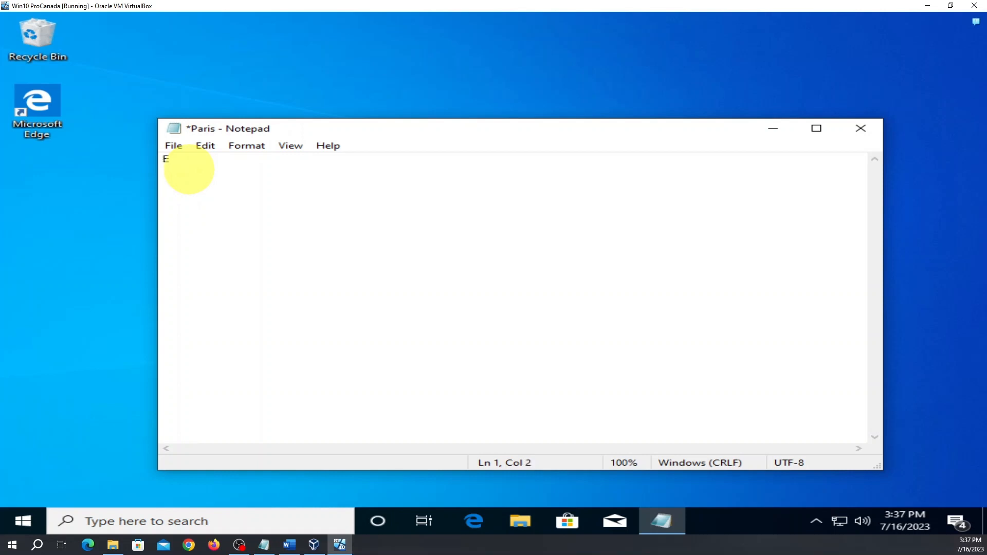
{"action": "key", "text": "BackSpace"}
{"action": "type", "text": "Pay"}
{"action": "key", "text": "BackSpace"}
{"action": "type", "text": "ul est alle"}
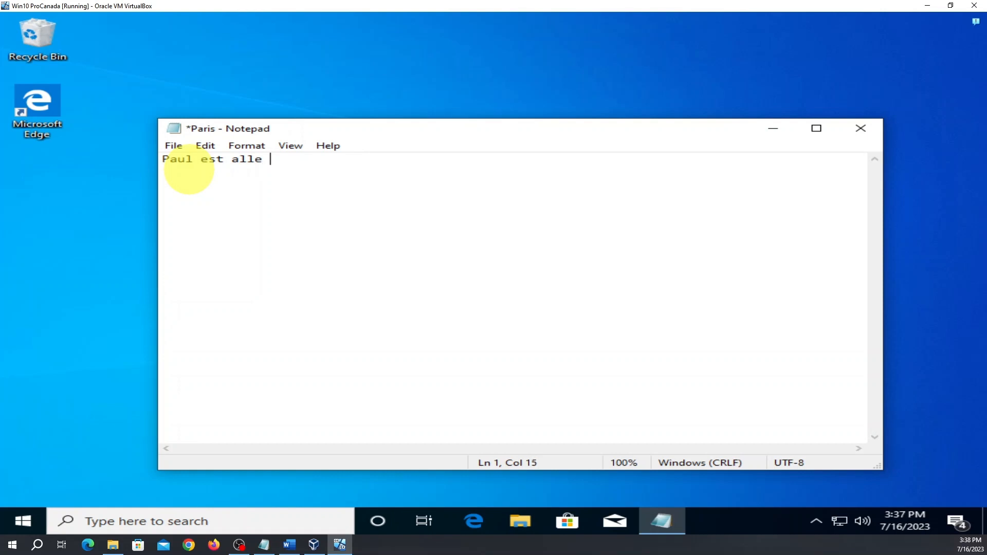
{"action": "type", "text": " a"}
{"action": "key", "text": "BackSpace"}
{"action": "type", "text": "en France."}
After a blank line, add a second sentence made of a first name followed by "va au Canada."
{"action": "key", "text": "Return"}
{"action": "key", "text": "Return"}
{"action": "type", "text": "Paulin"}
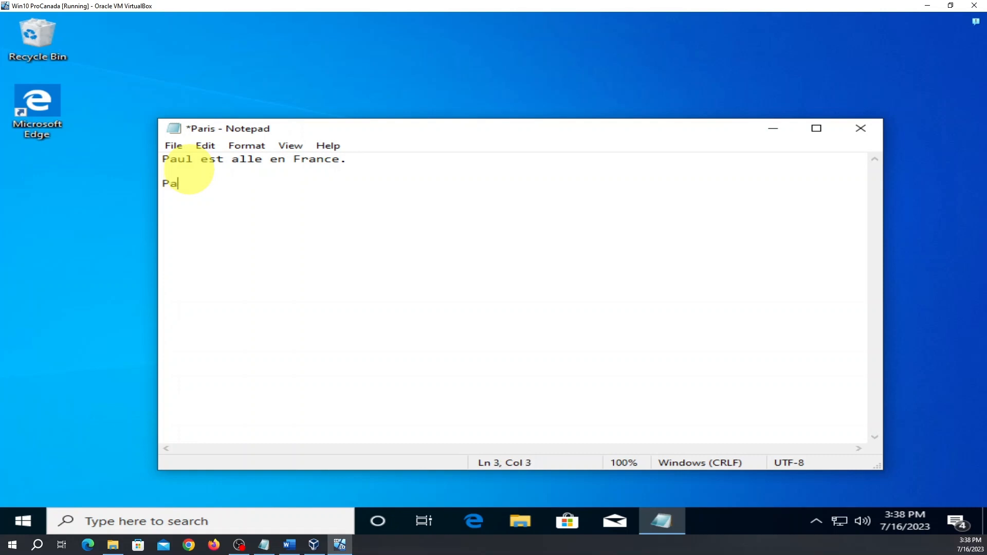
{"action": "key", "text": "BackSpace"}
{"action": "key", "text": "BackSpace"}
{"action": "key", "text": "BackSpace"}
{"action": "type", "text": "lyn"}
{"action": "type", "text": "va a"}
{"action": "key", "text": "BackSpace"}
{"action": "key", "text": "BackSpace"}
{"action": "key", "text": "BackSpace"}
{"action": "type", "text": "au Con"}
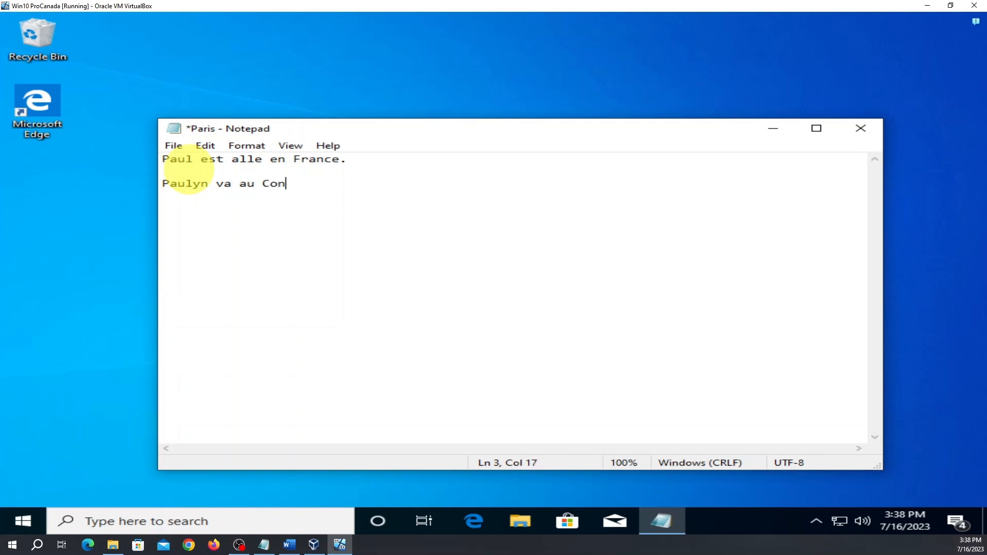
{"action": "key", "text": "BackSpace"}
{"action": "key", "text": "BackSpace"}
{"action": "key", "text": "BackSpace"}
{"action": "key", "text": "BackSpace"}
{"action": "type", "text": "Canada."}
After another blank line, add a third sentence with a female first name followed by "est allee au Japon."
{"action": "key", "text": "Return"}
{"action": "key", "text": "Return"}
{"action": "type", "text": "Pauli"}
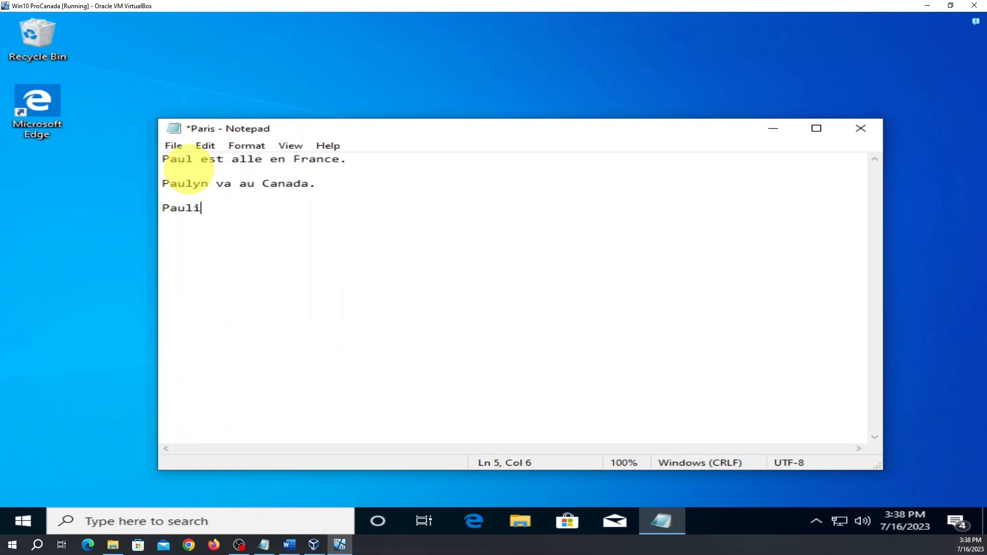
{"action": "type", "text": "ne est allee au Japon."}
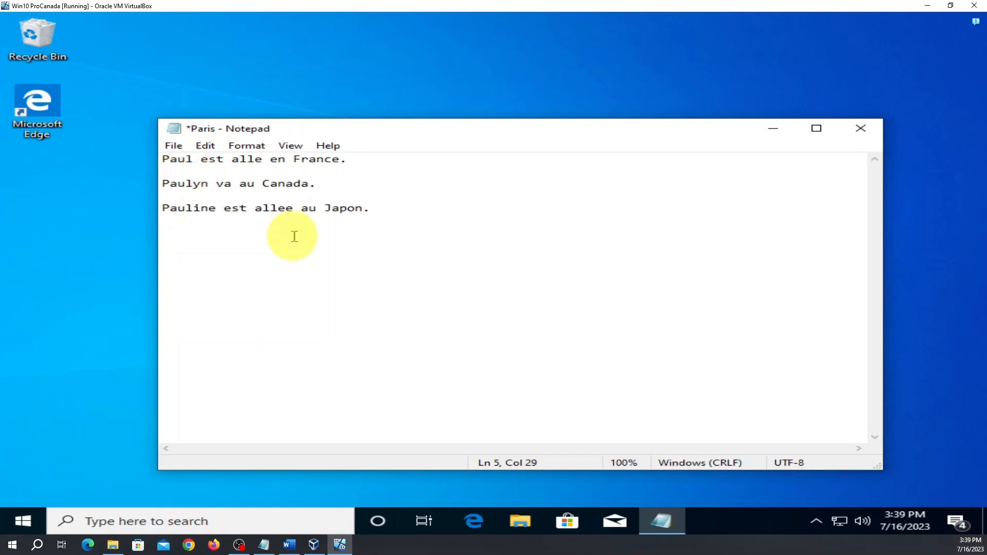
{"action": "left_click_drag", "start_coordinate": [316, 184], "coordinate": [223, 183]}
{"action": "left_click", "coordinate": [298, 254]}
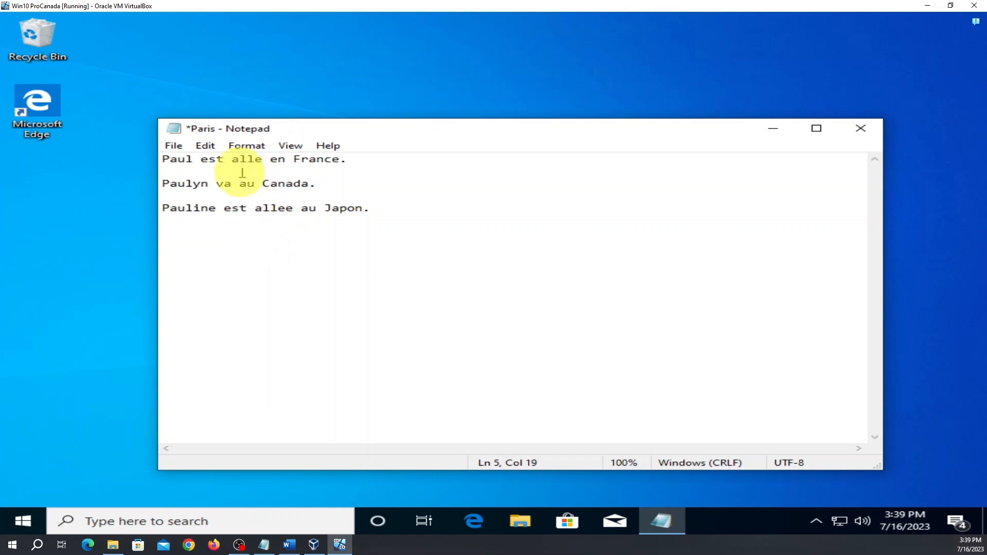
{"action": "mouse_move", "coordinate": [270, 124]}
{"action": "left_mouse_down"}
{"action": "mouse_move", "coordinate": [242, 135]}
{"action": "mouse_move", "coordinate": [258, 119]}
{"action": "left_mouse_up"}
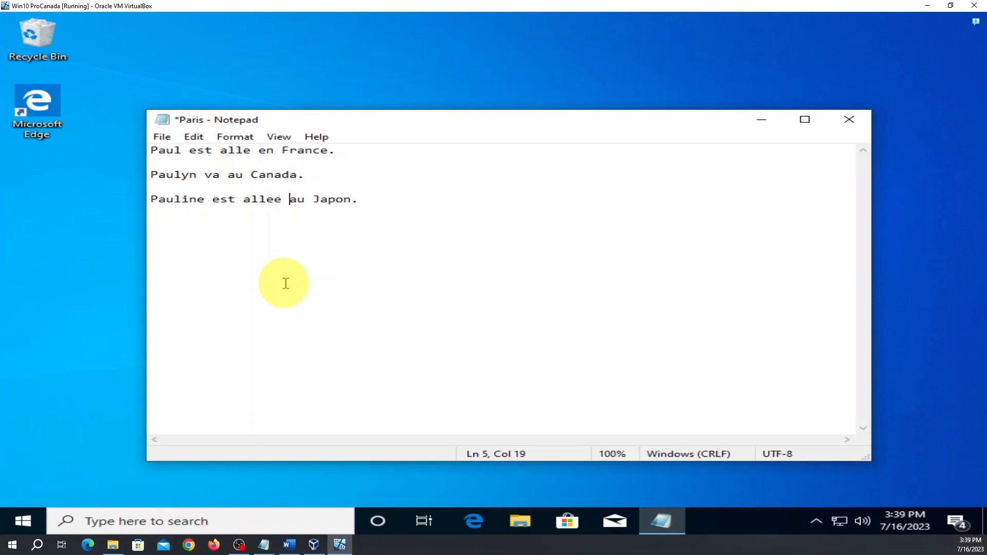
Number the three sentences by inserting 1), 2) and 3) at the start of their lines
{"action": "left_click", "coordinate": [153, 150]}
{"action": "type", "text": "1)"}
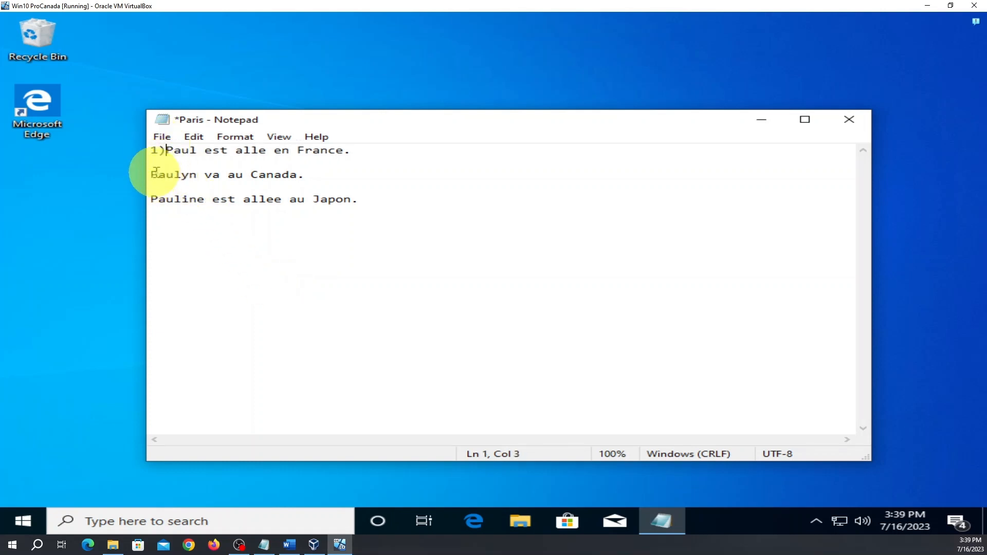
{"action": "type", "text": "2"}
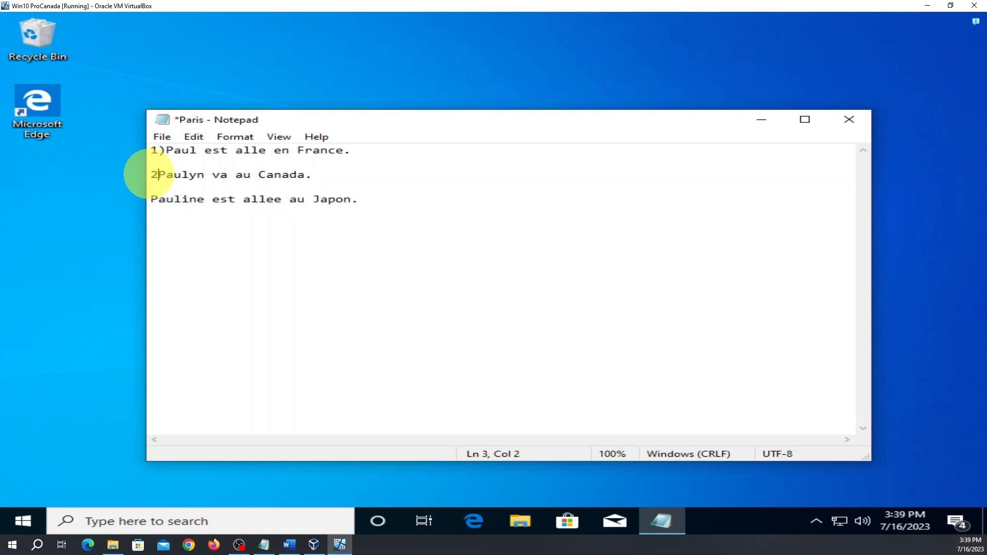
{"action": "type", "text": ")"}
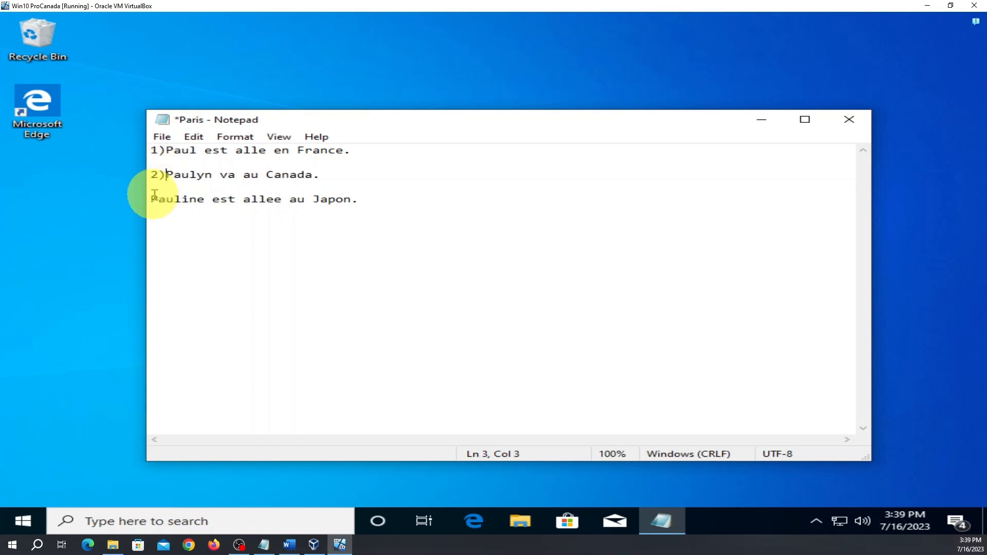
{"action": "type", "text": "3)"}
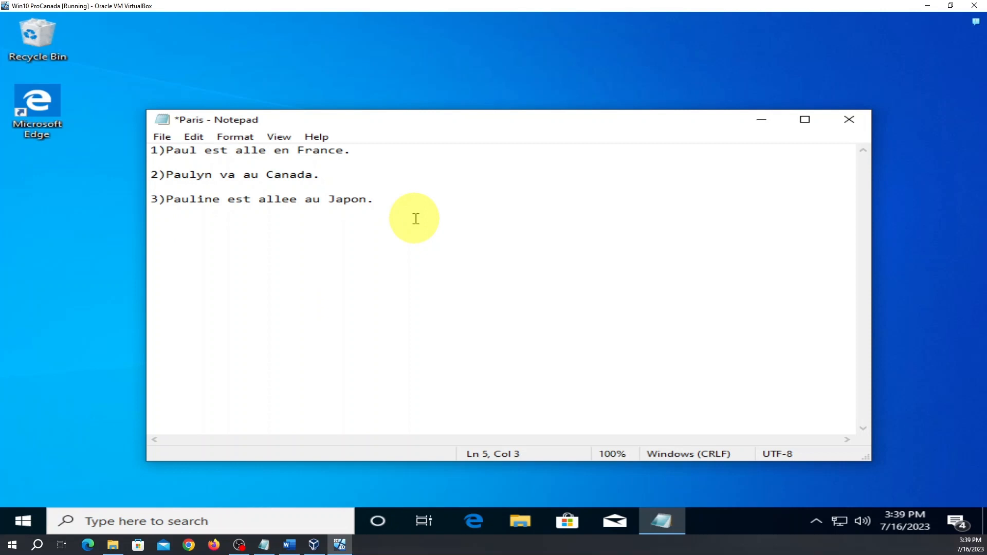
Save the Paris document and close it
{"action": "left_click", "coordinate": [162, 138]}
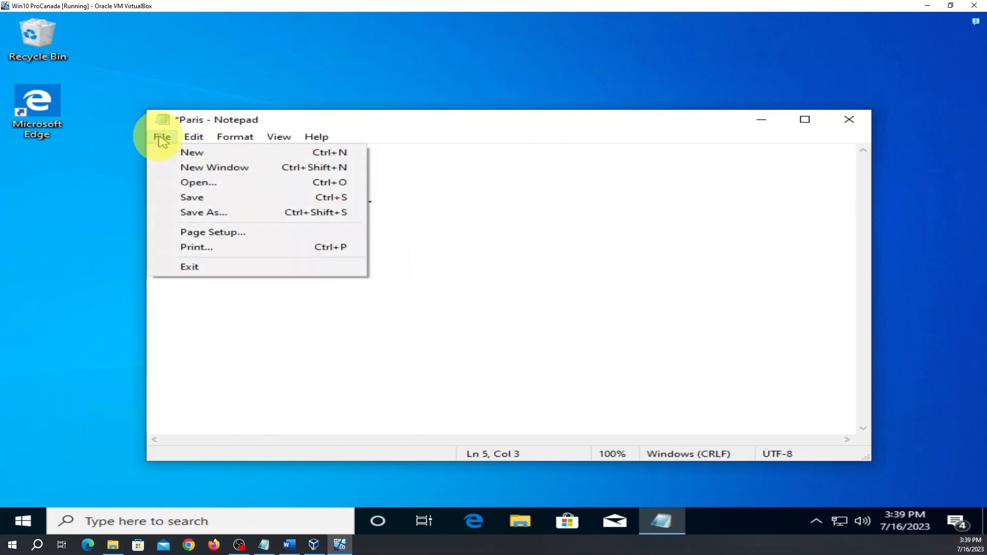
{"action": "left_click", "coordinate": [192, 197]}
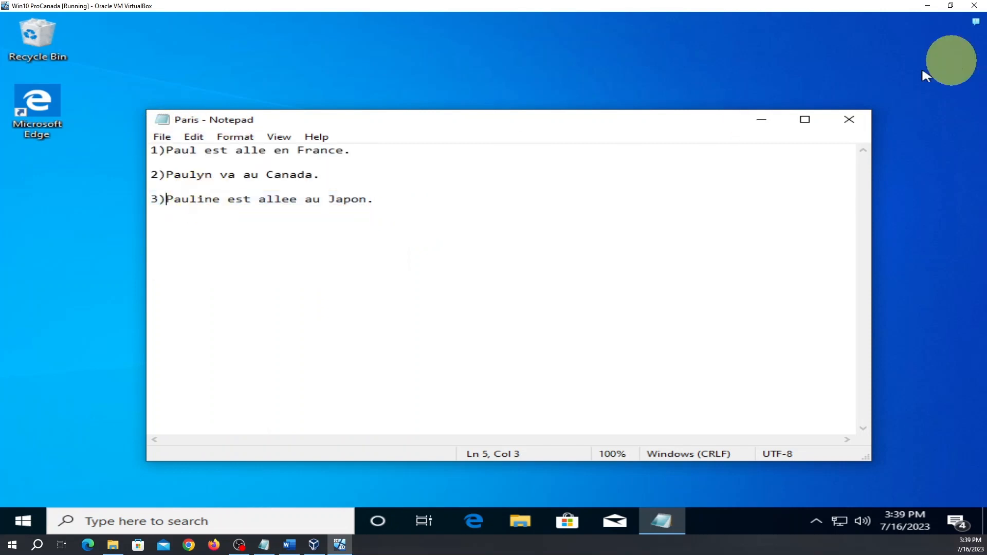
{"action": "left_click", "coordinate": [848, 119]}
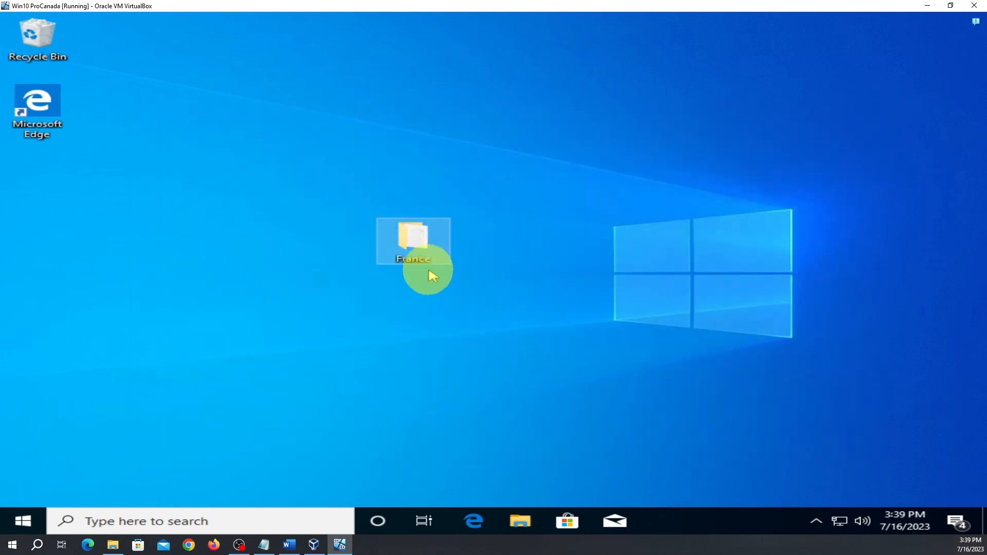
Reopen the Paris document from the France folder to check its saved text, and close both windows
{"action": "mouse_move", "coordinate": [422, 265]}
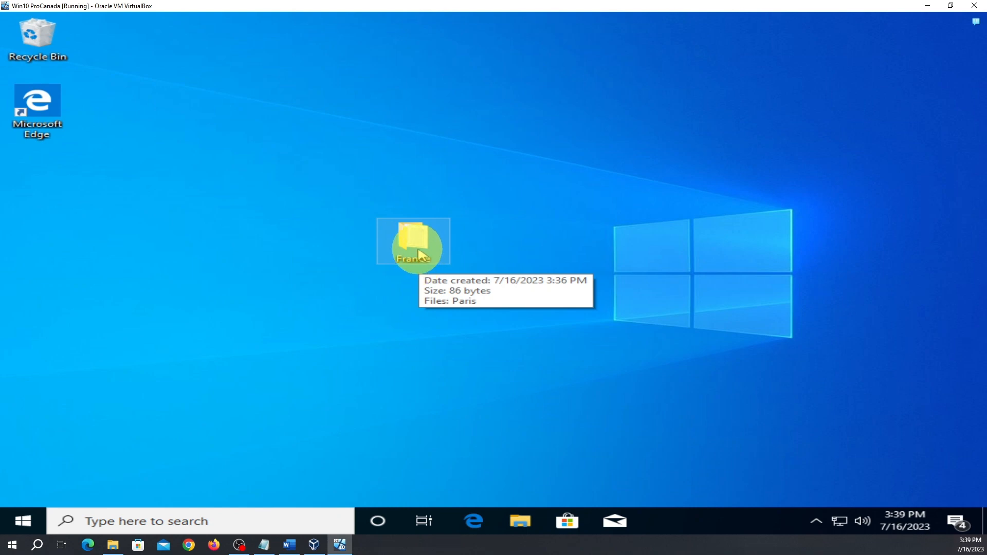
{"action": "double_click", "coordinate": [421, 254]}
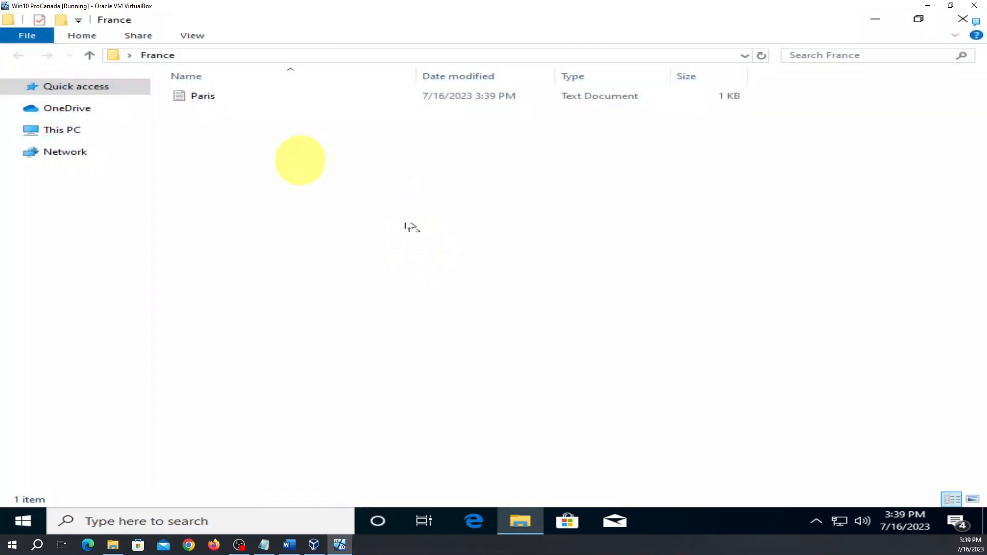
{"action": "double_click", "coordinate": [213, 101]}
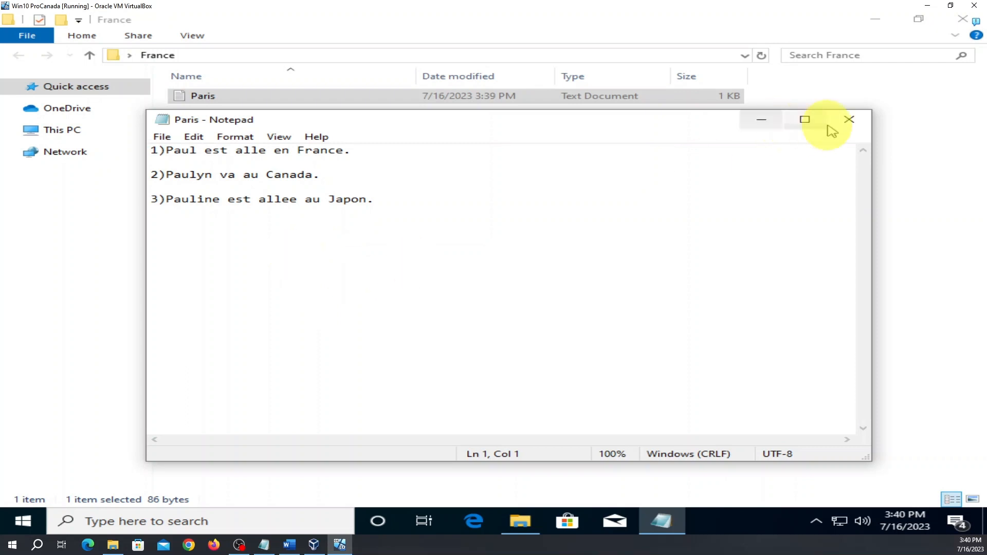
{"action": "left_click", "coordinate": [846, 122]}
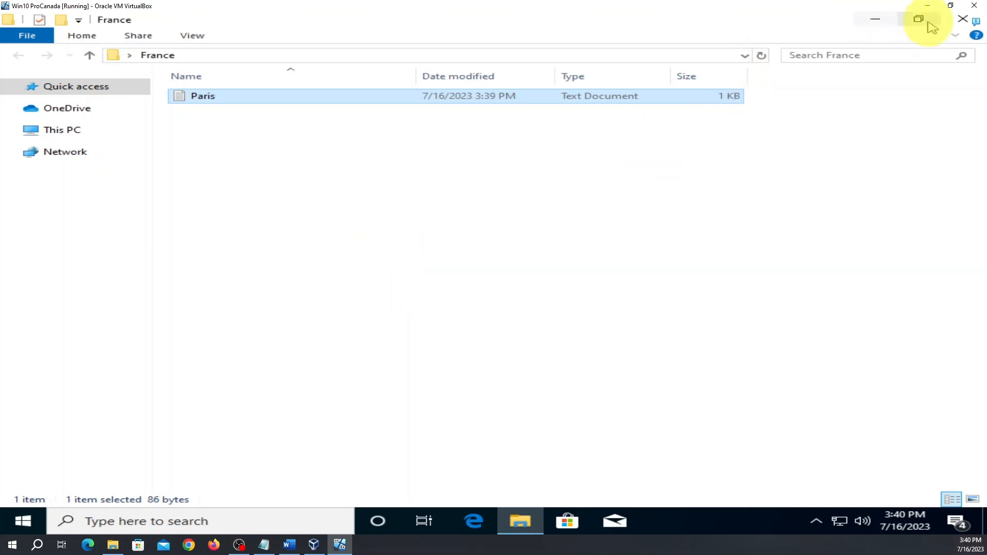
{"action": "left_click", "coordinate": [962, 20]}
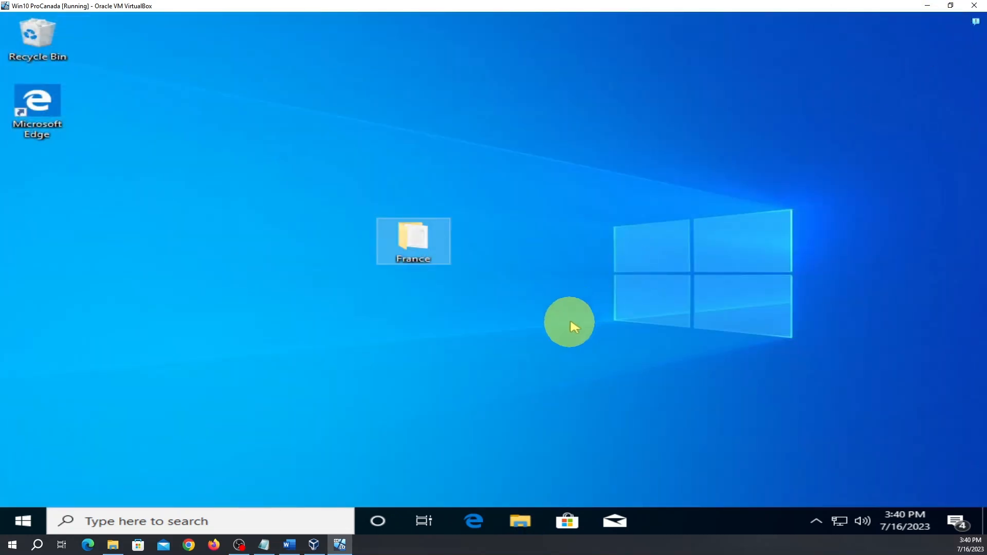
Move the France folder higher up on the desktop
{"action": "right_click", "coordinate": [417, 245]}
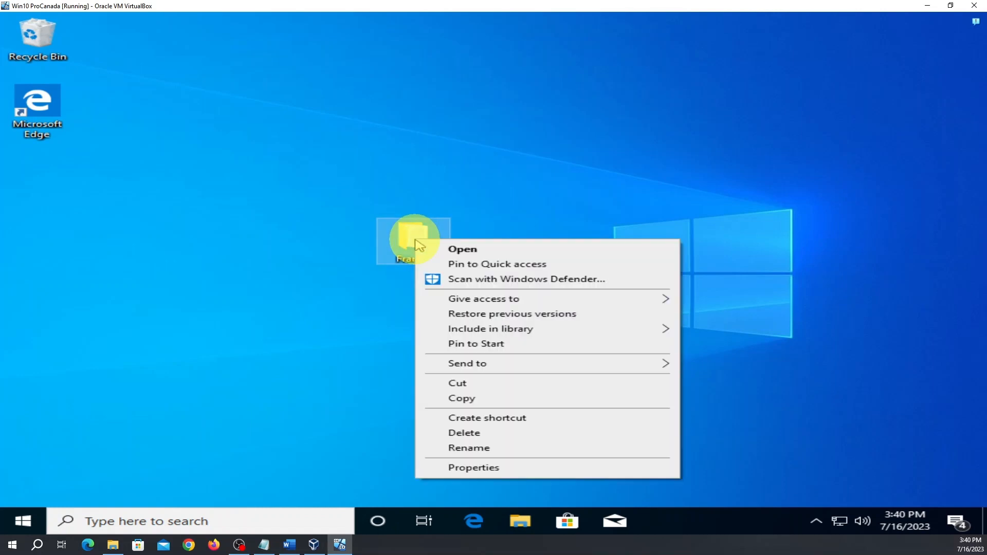
{"action": "left_click", "coordinate": [520, 154]}
{"action": "left_click_drag", "start_coordinate": [418, 238], "coordinate": [446, 128]}
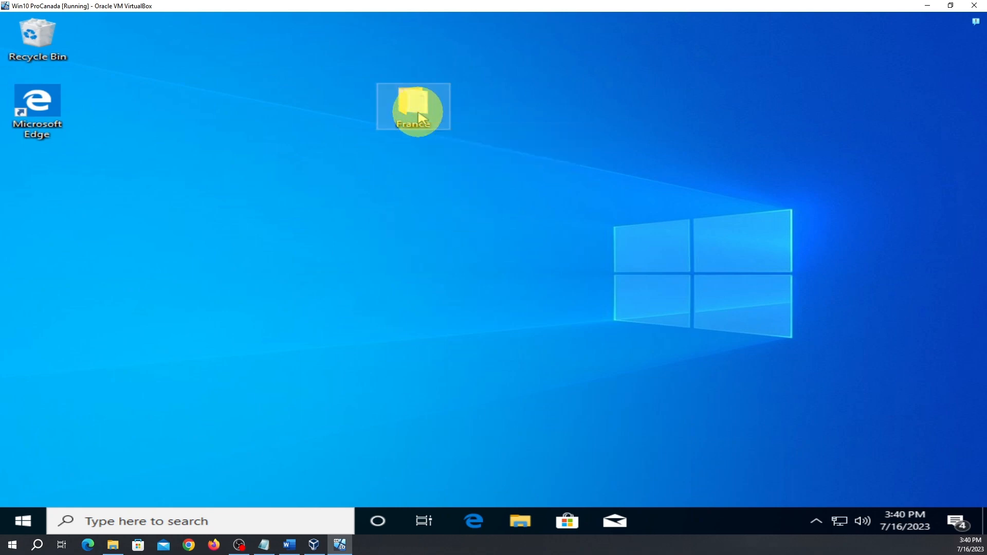
Inspect the France folder's security permissions in its properties, including the editable permission entries, without changing them
{"action": "right_click", "coordinate": [419, 118]}
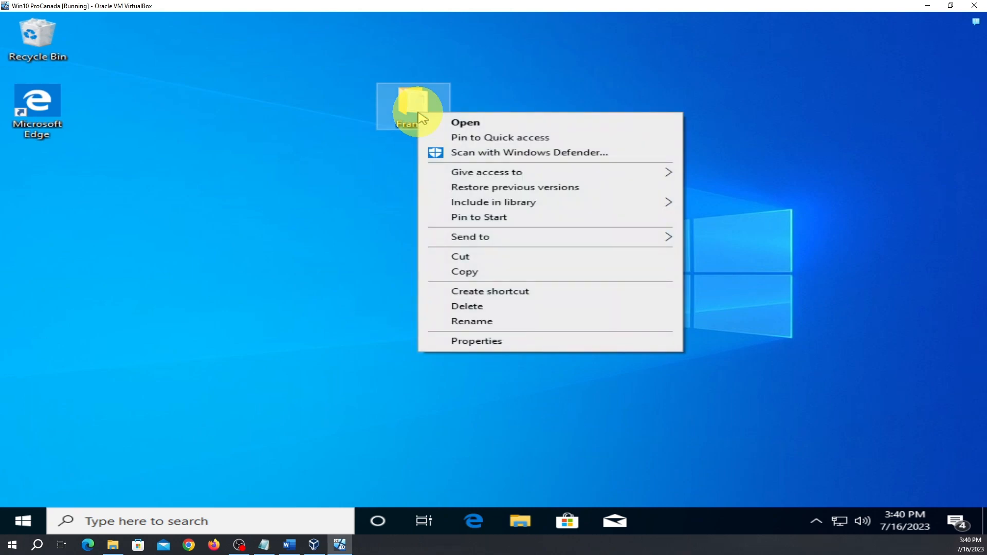
{"action": "left_click", "coordinate": [485, 348]}
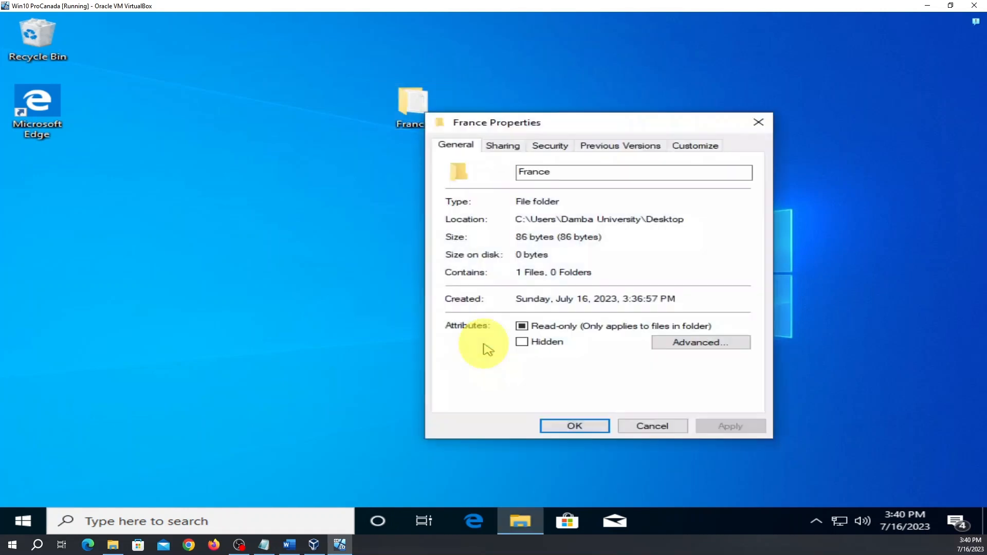
{"action": "left_click_drag", "start_coordinate": [655, 123], "coordinate": [541, 110]}
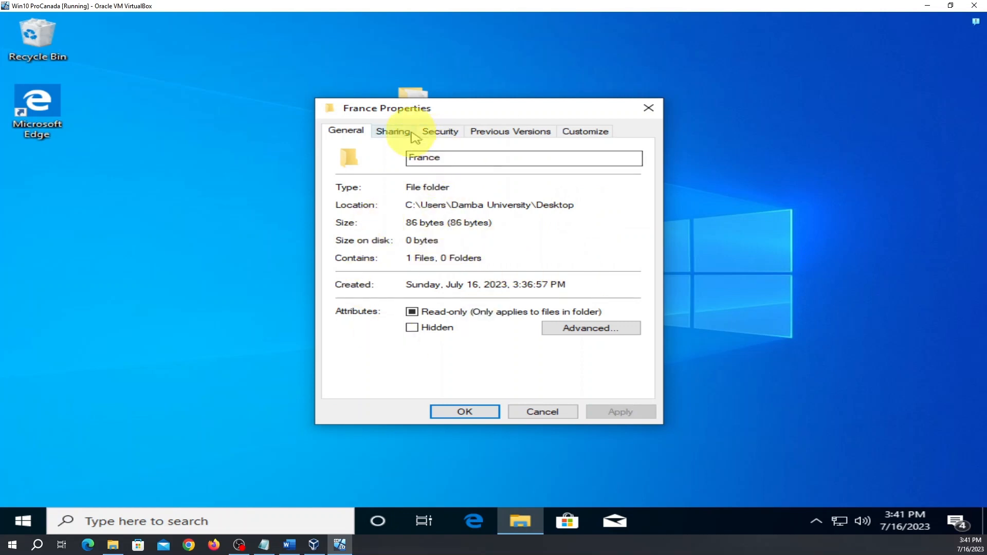
{"action": "left_click", "coordinate": [443, 131]}
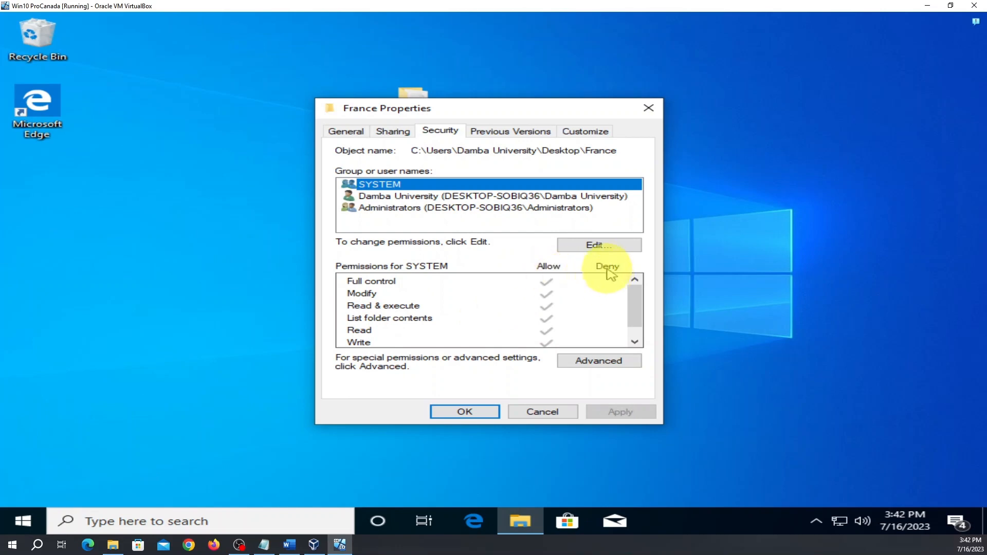
{"action": "left_click", "coordinate": [600, 247]}
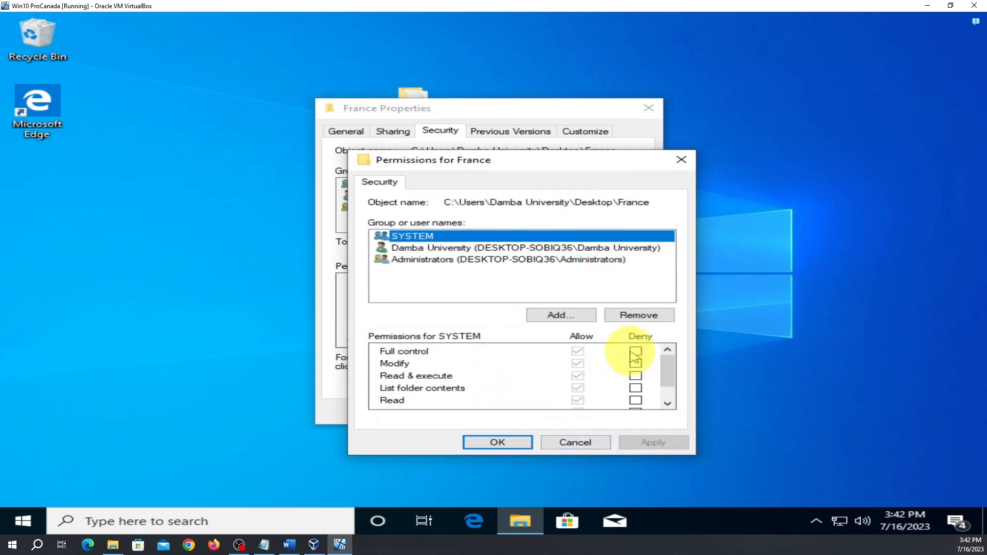
{"action": "left_click", "coordinate": [578, 442]}
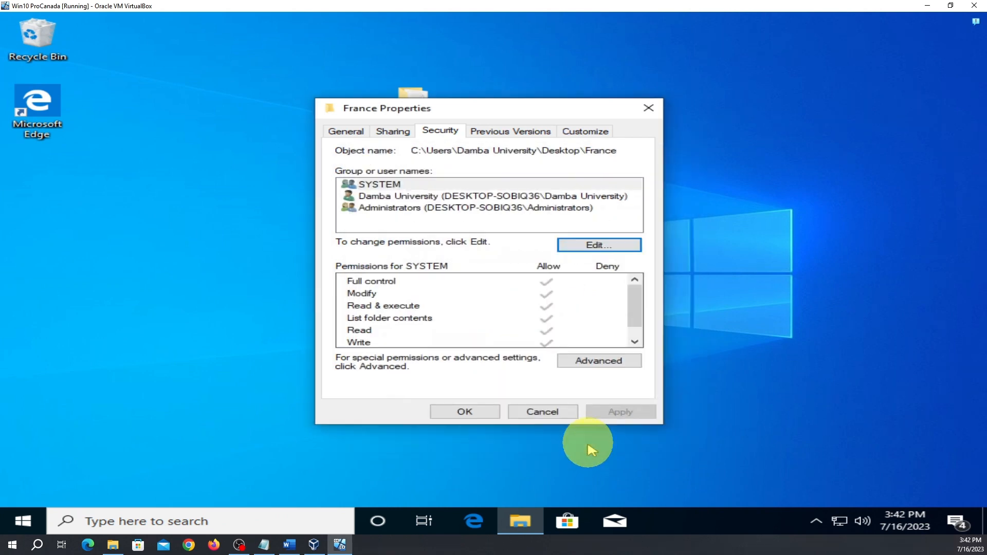
Examine the France folder's advanced security settings and the owner selection, and cancel without changes
{"action": "left_click", "coordinate": [602, 361]}
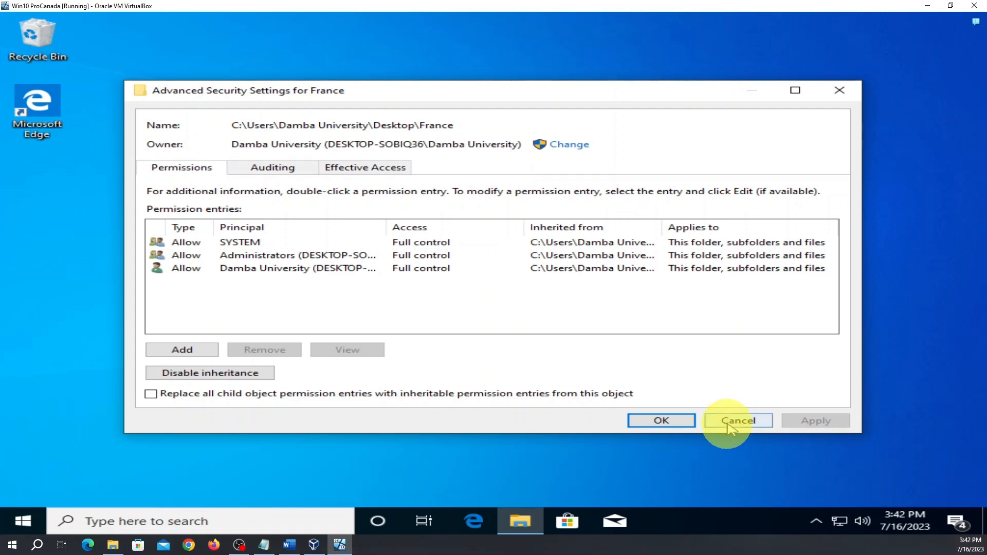
{"action": "left_click", "coordinate": [575, 149]}
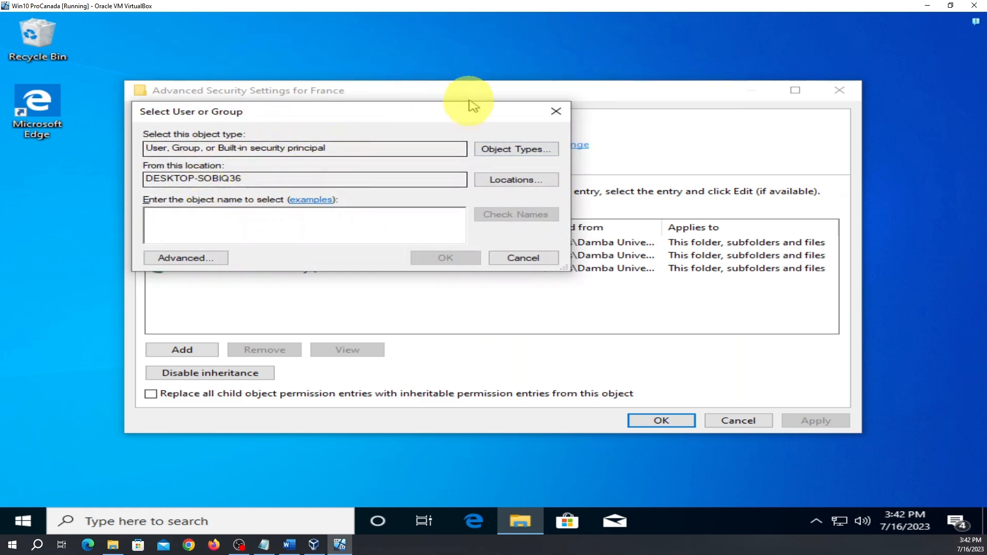
{"action": "left_click", "coordinate": [560, 119]}
{"action": "left_click", "coordinate": [733, 422]}
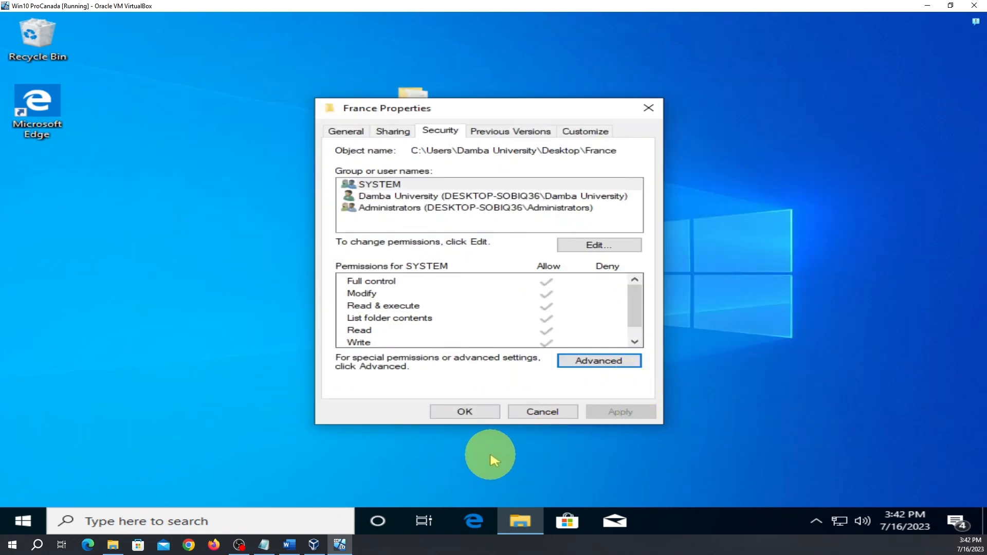
Review the France folder's previous versions, customization, security and sharing settings, and close its properties
{"action": "left_click", "coordinate": [499, 132]}
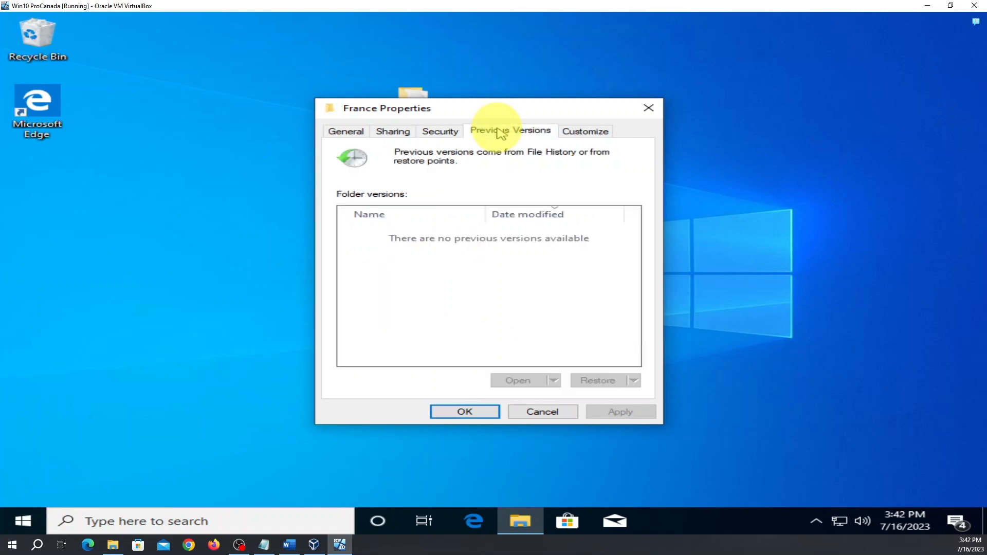
{"action": "left_click", "coordinate": [585, 131]}
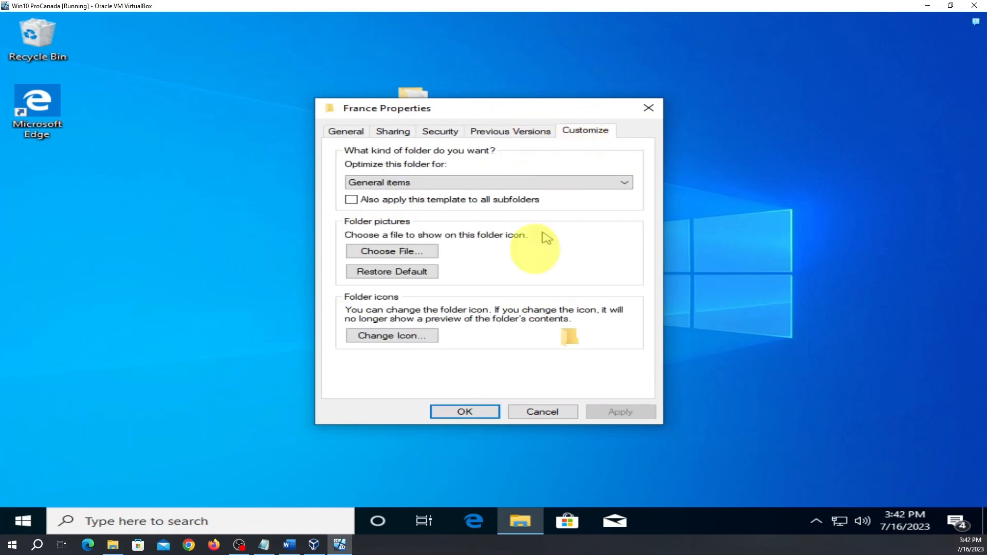
{"action": "left_click", "coordinate": [439, 135]}
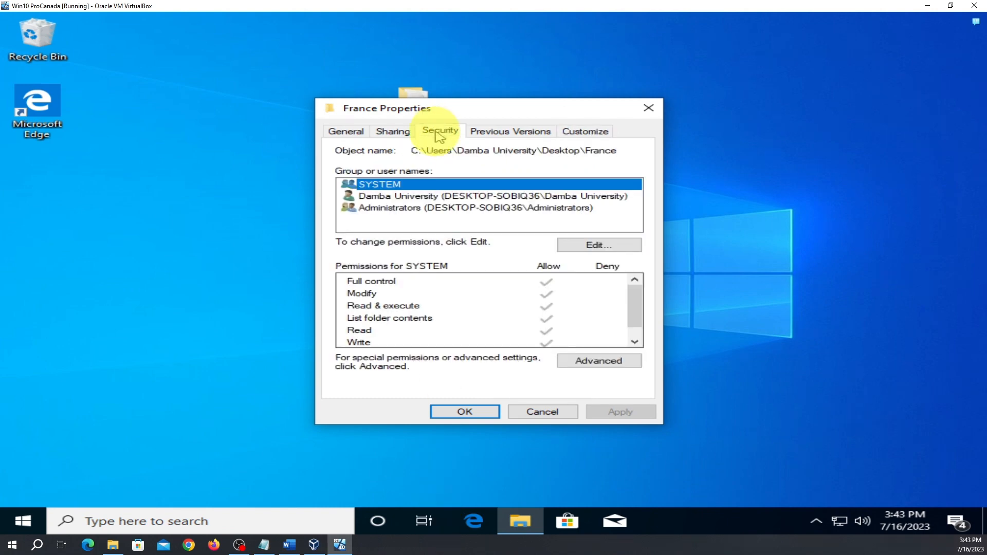
{"action": "left_click", "coordinate": [394, 133]}
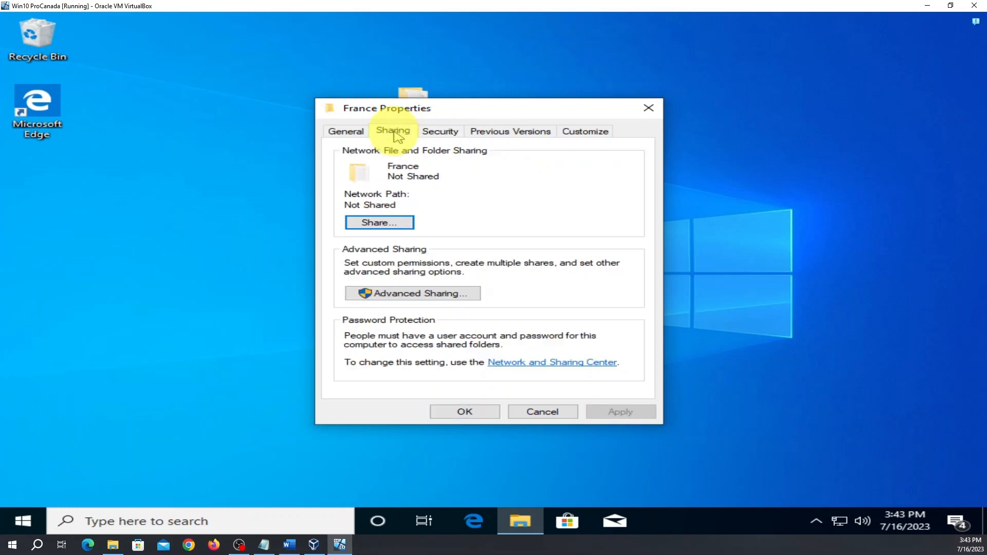
{"action": "left_click", "coordinate": [646, 109]}
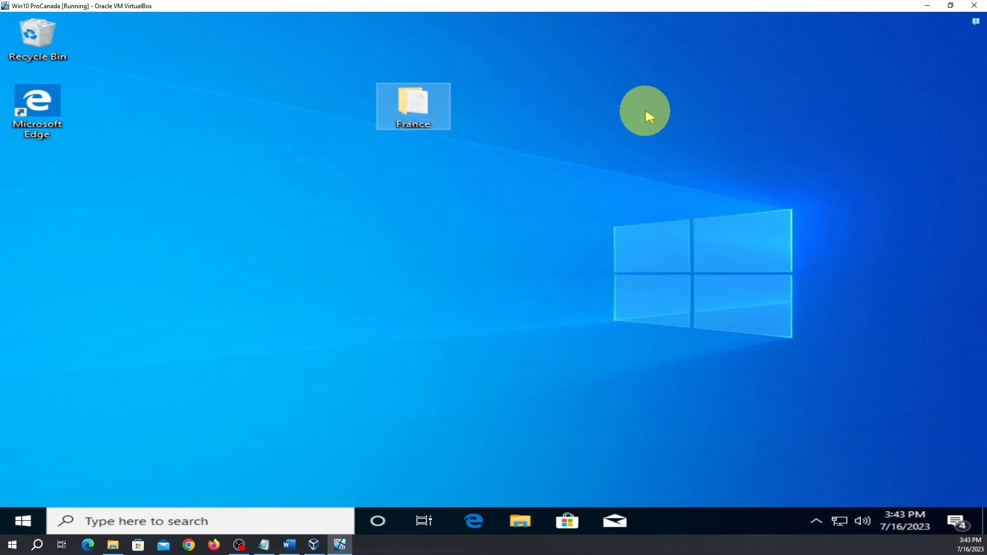
Check the France folder's advanced attributes for the compression and encryption options, and close its properties without changes
{"action": "right_click", "coordinate": [426, 125]}
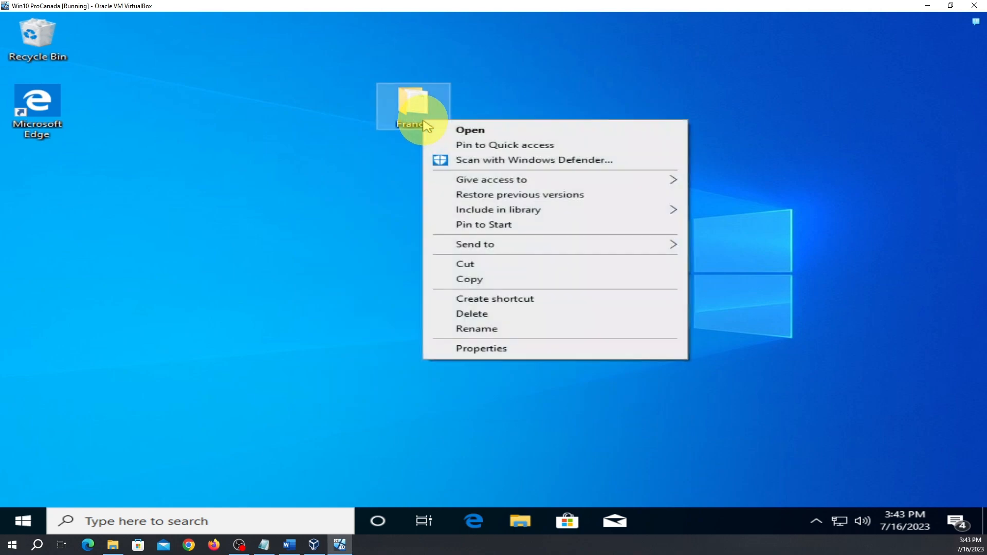
{"action": "left_click", "coordinate": [484, 351]}
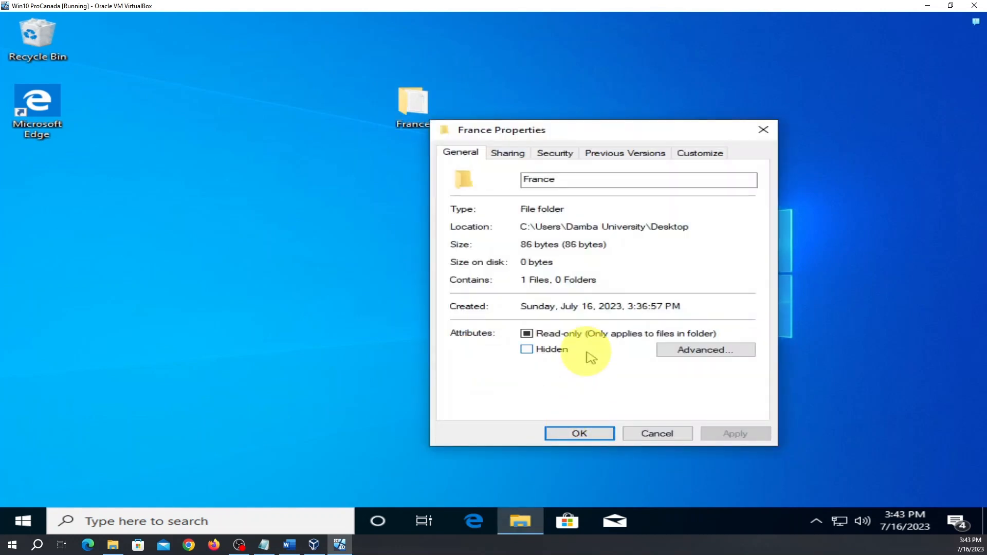
{"action": "left_click", "coordinate": [695, 353]}
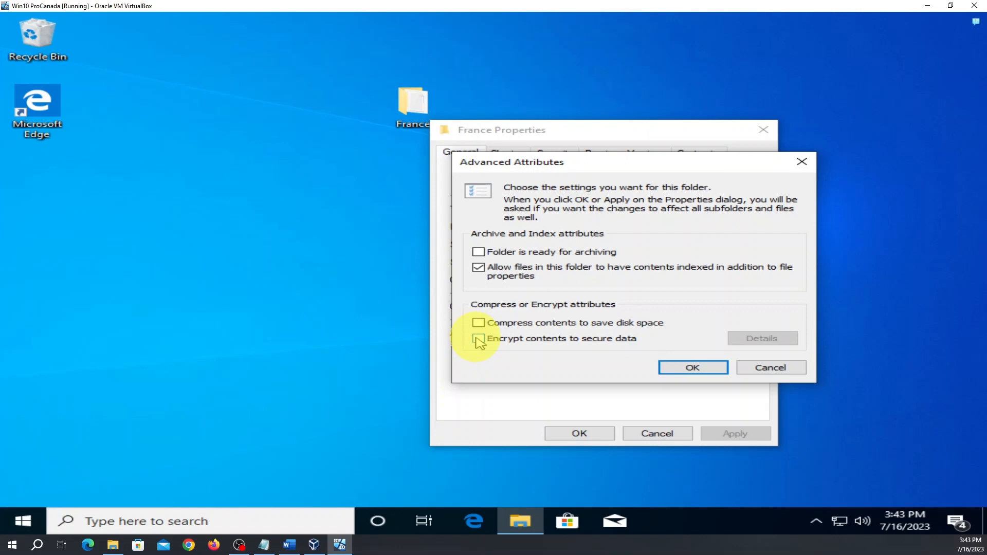
{"action": "left_click", "coordinate": [769, 369]}
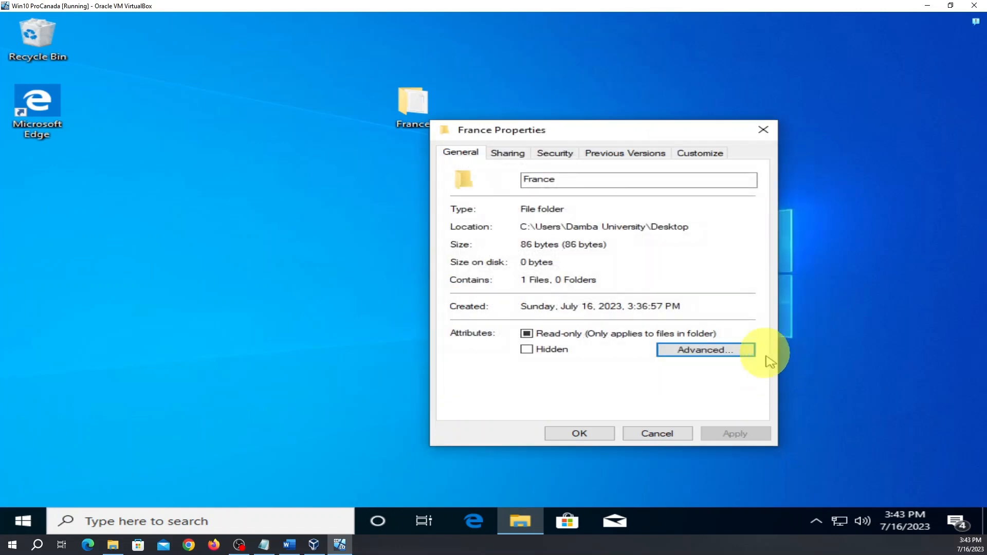
{"action": "left_click", "coordinate": [759, 129]}
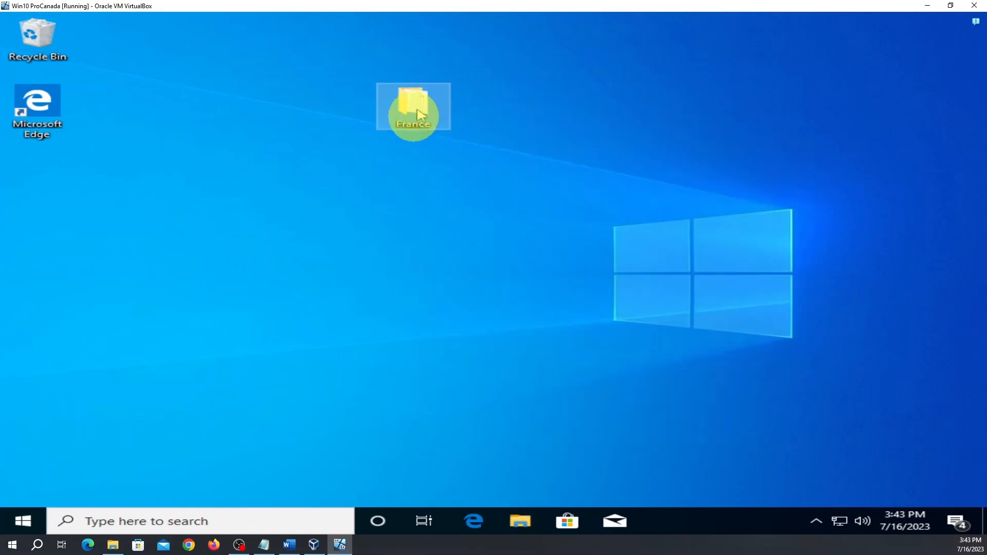
Open the properties of the Paris text document inside the France folder
{"action": "double_click", "coordinate": [426, 123]}
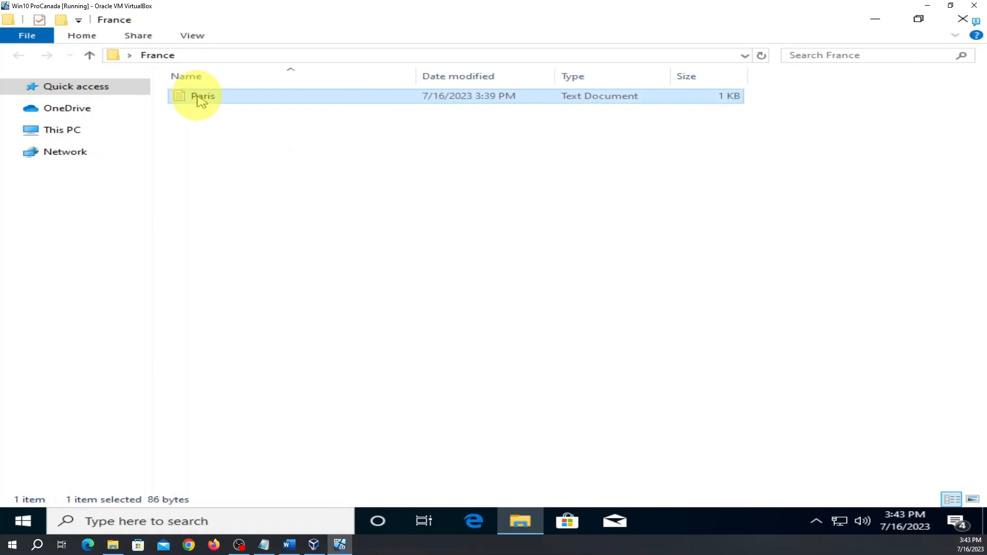
{"action": "right_click", "coordinate": [200, 99]}
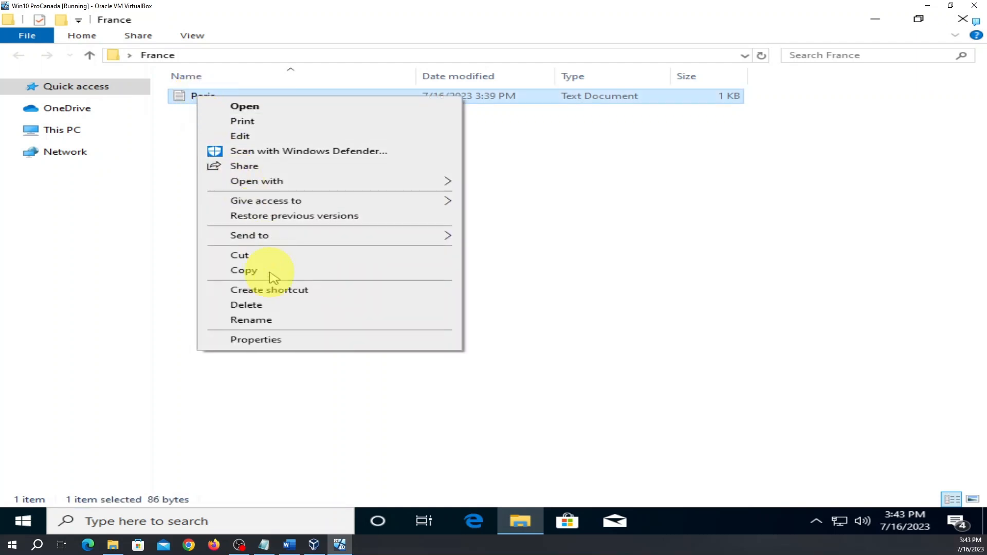
{"action": "left_click", "coordinate": [278, 350]}
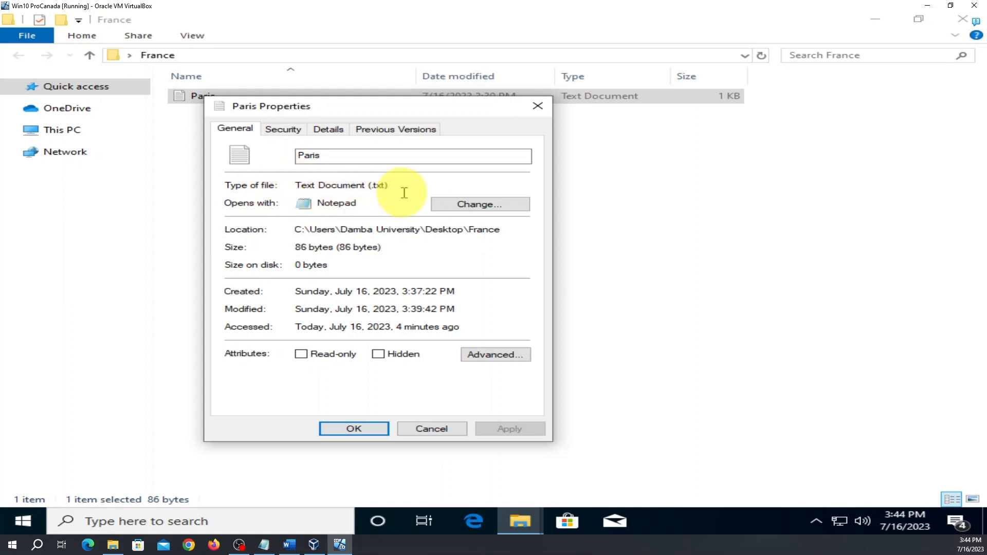
Look through the full list of apps offered for opening .txt files, and dismiss it without choosing one
{"action": "left_click", "coordinate": [469, 209]}
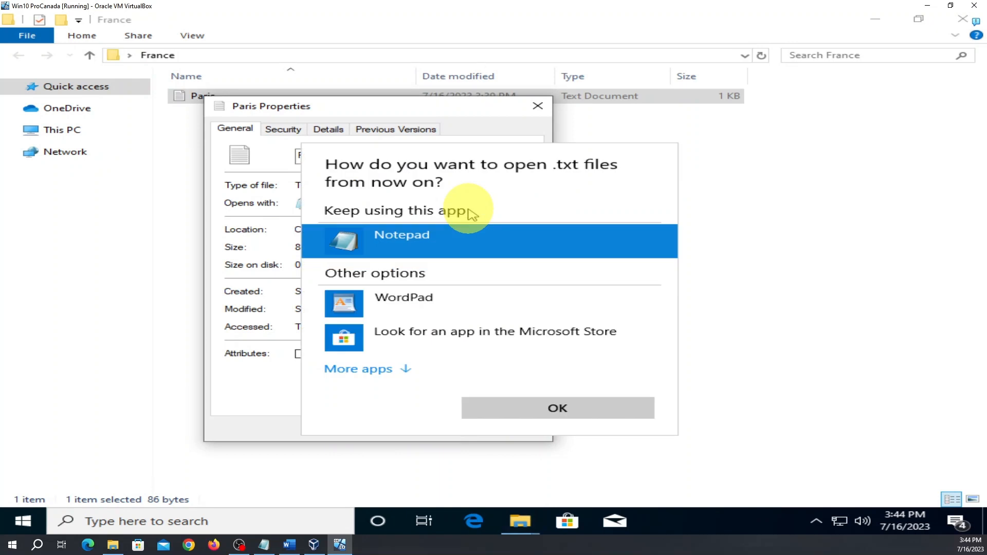
{"action": "left_click", "coordinate": [396, 369]}
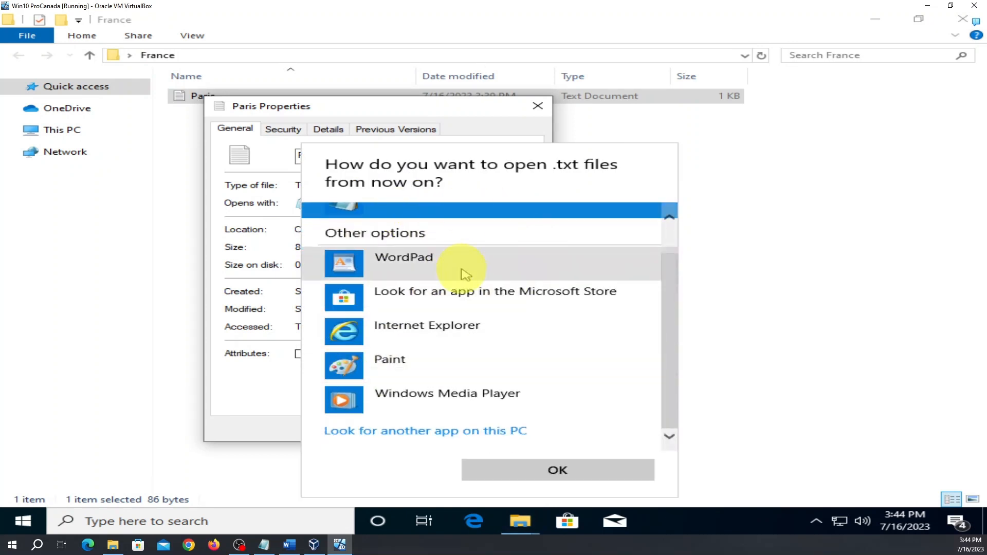
{"action": "left_click", "coordinate": [732, 238]}
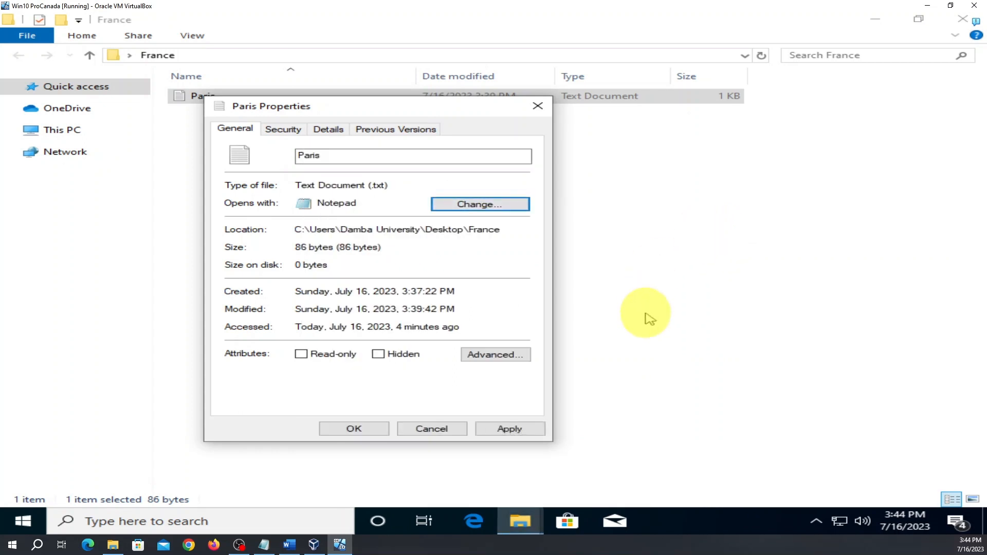
Encrypt the contents of the Paris document to secure data, applying the encryption to the file only
{"action": "left_click", "coordinate": [492, 359]}
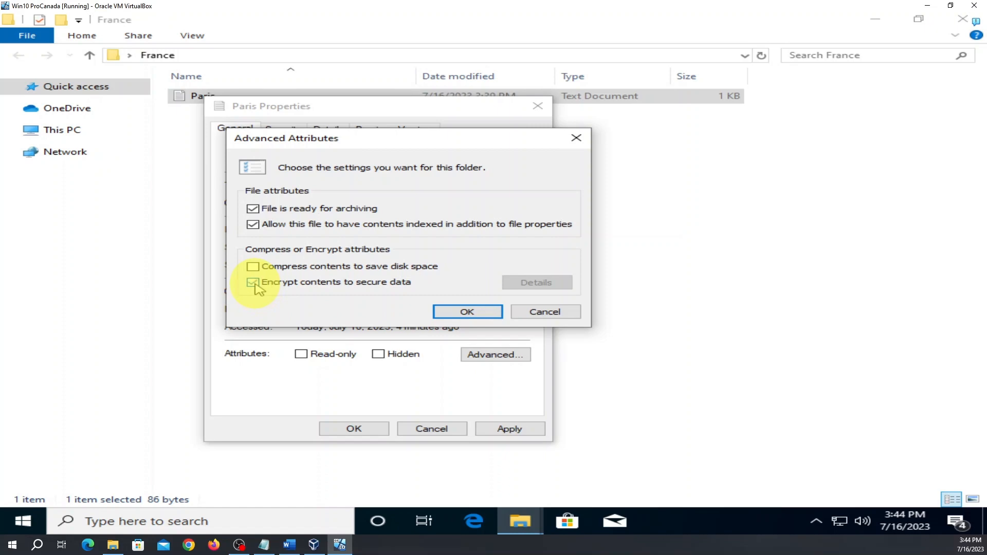
{"action": "left_click", "coordinate": [253, 282]}
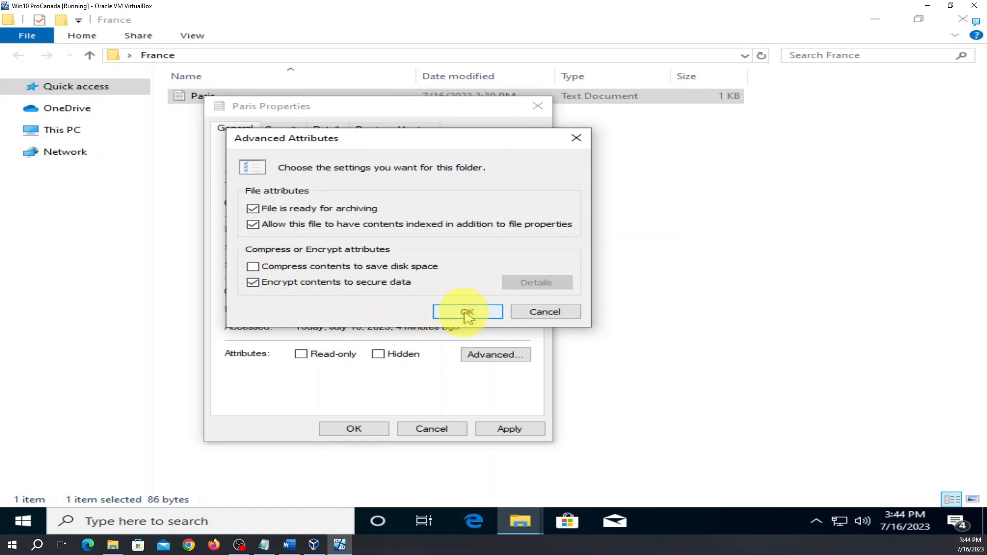
{"action": "left_click", "coordinate": [467, 312]}
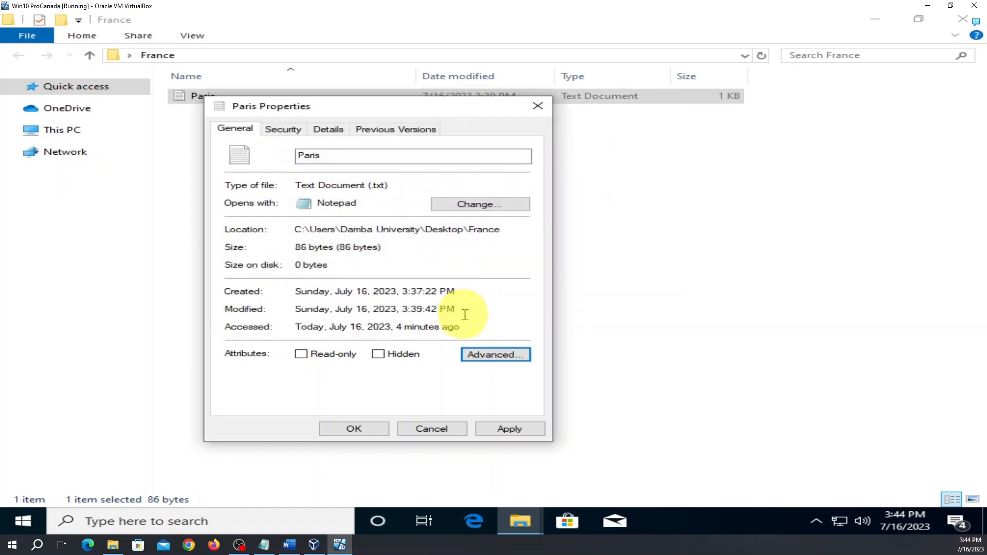
{"action": "left_click", "coordinate": [512, 430]}
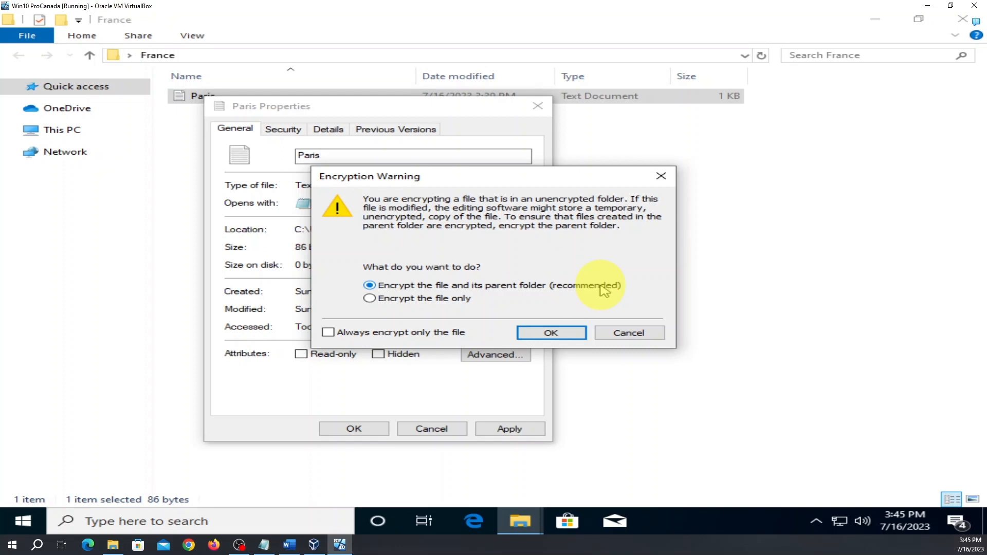
{"action": "left_click", "coordinate": [371, 302]}
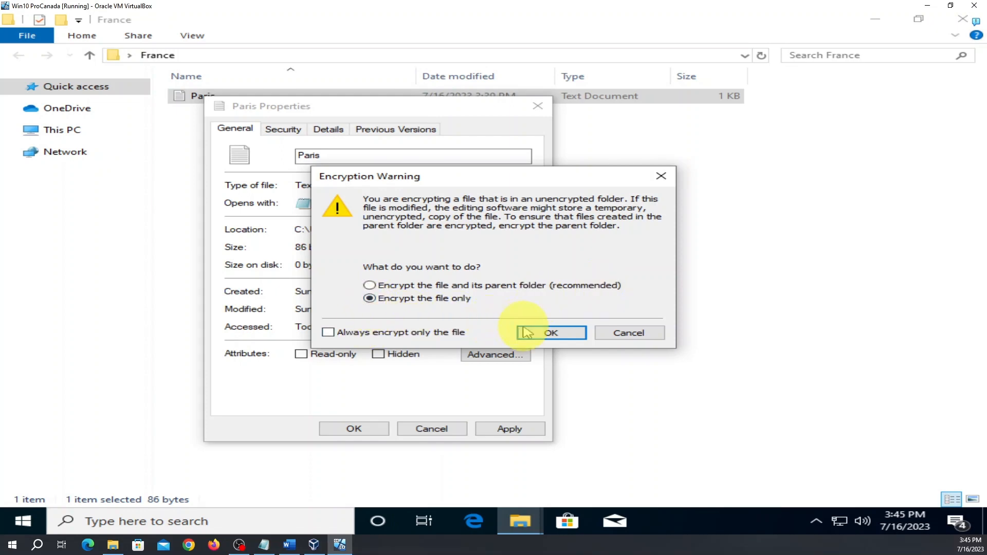
{"action": "left_click", "coordinate": [552, 335]}
{"action": "left_click", "coordinate": [509, 428]}
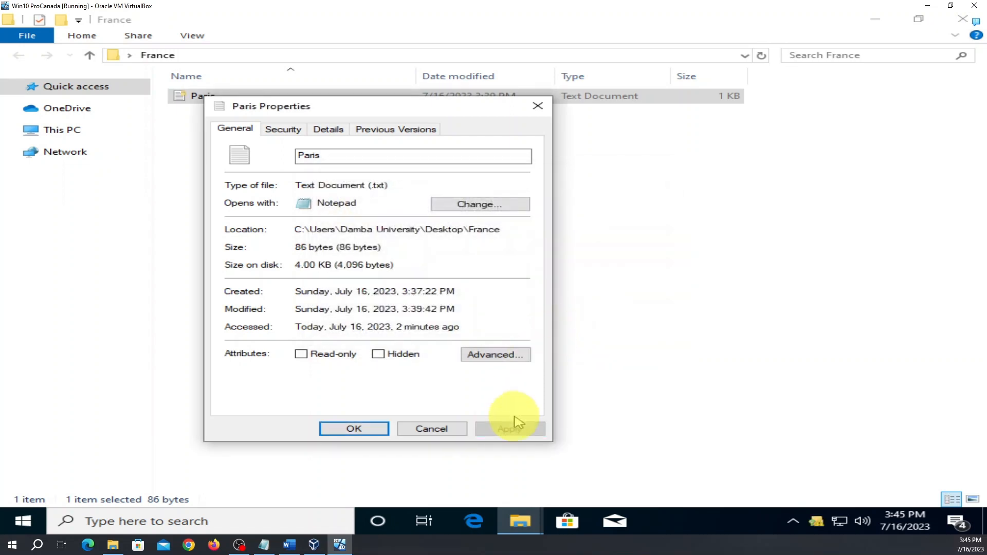
{"action": "left_click", "coordinate": [347, 432]}
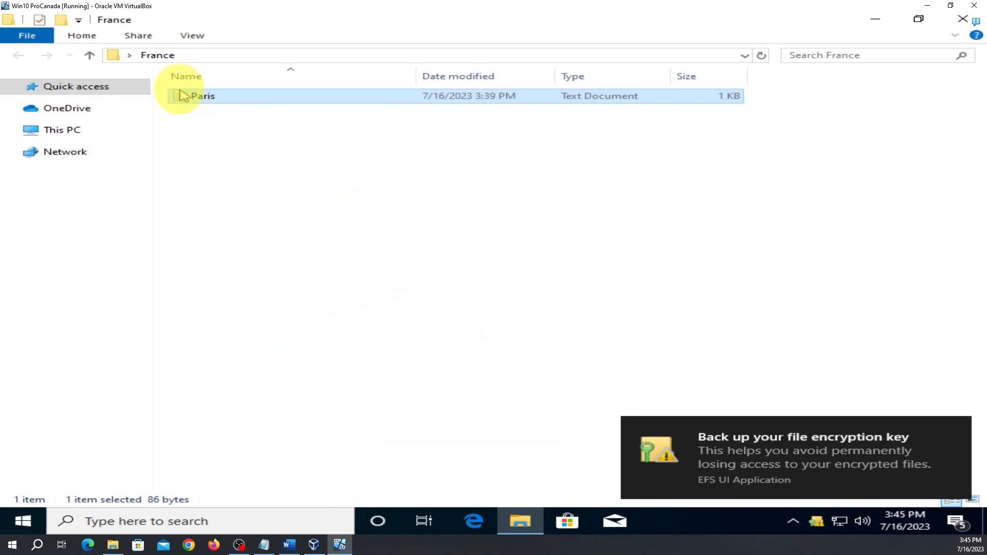
Show the France folder's contents as extra large icons to check the Paris file's lock marker, and close the folder
{"action": "left_click", "coordinate": [191, 39]}
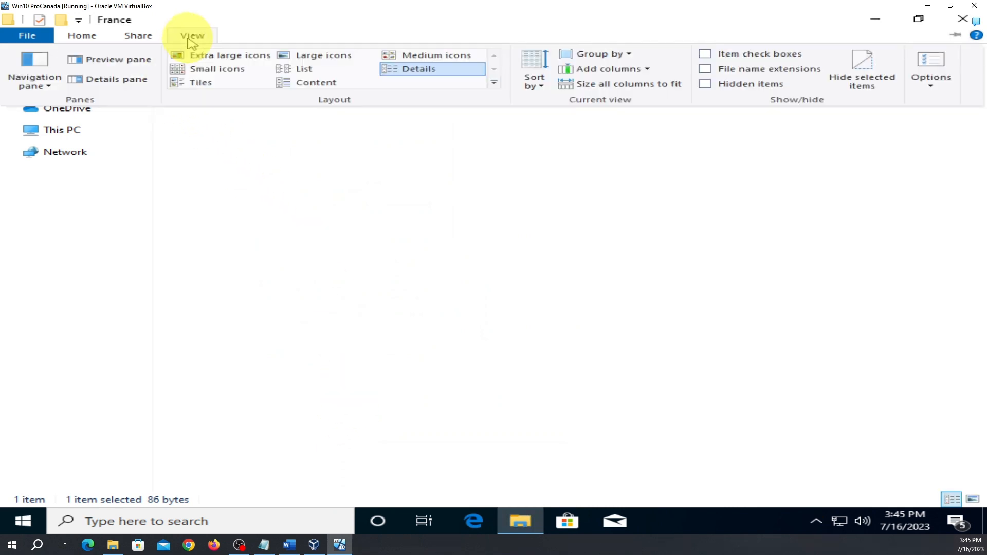
{"action": "left_click", "coordinate": [198, 56]}
{"action": "left_click", "coordinate": [544, 320]}
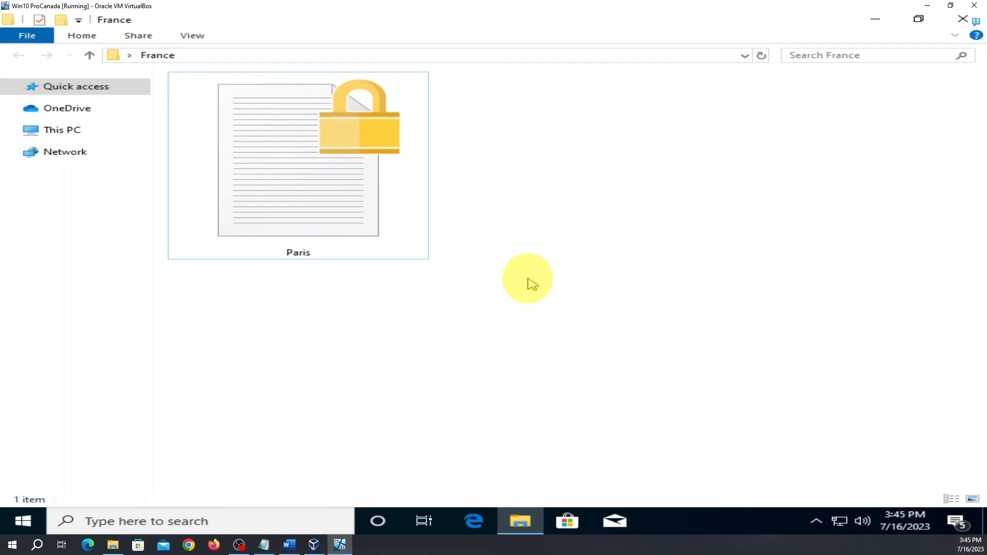
{"action": "mouse_move", "coordinate": [408, 213]}
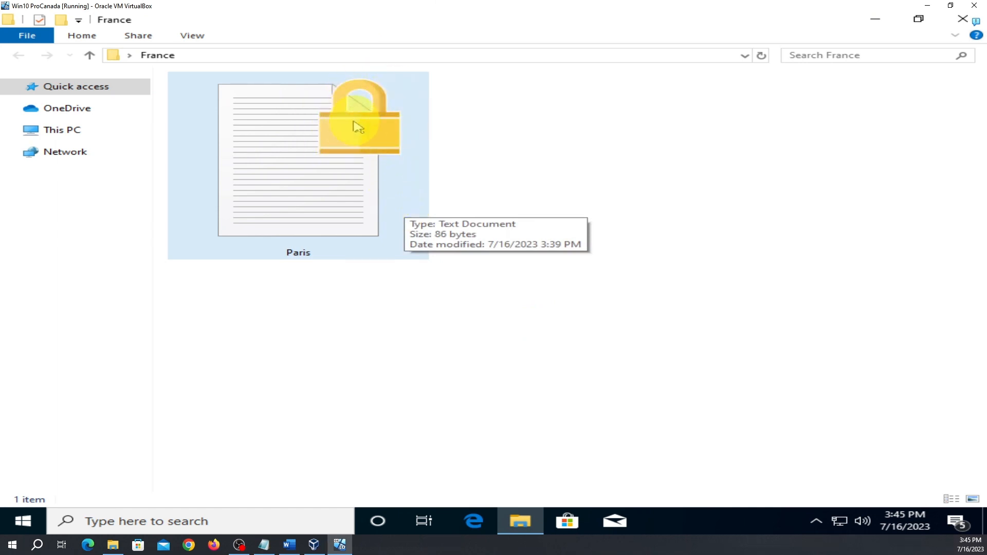
{"action": "left_click", "coordinate": [963, 20]}
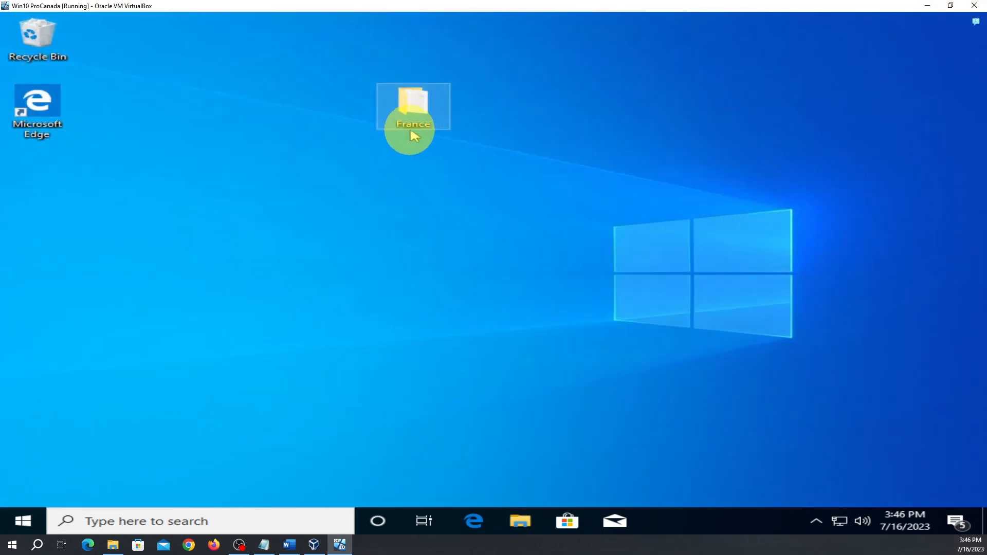
Reopen the France folder and view the encrypted Paris document's text, closing the document when done
{"action": "mouse_move", "coordinate": [413, 126]}
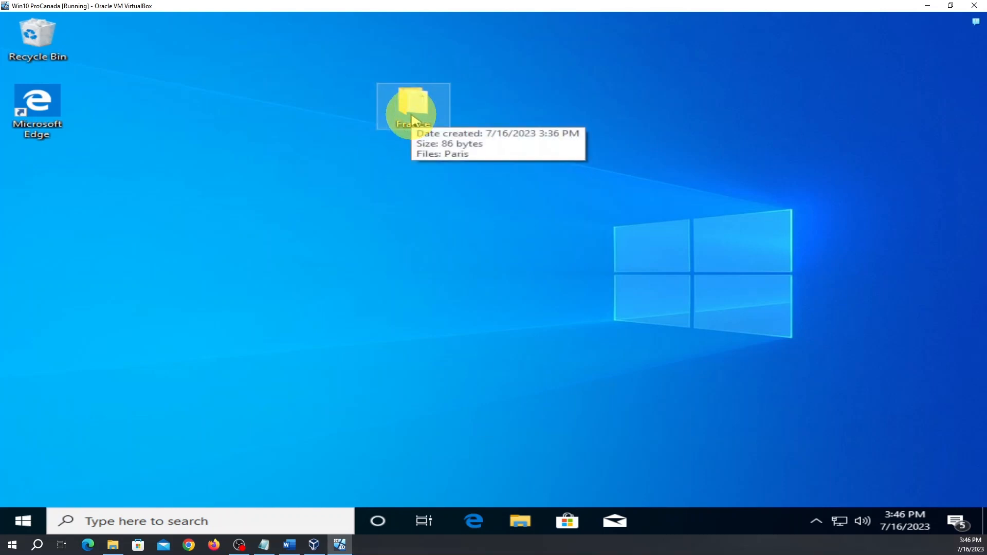
{"action": "double_click", "coordinate": [413, 121]}
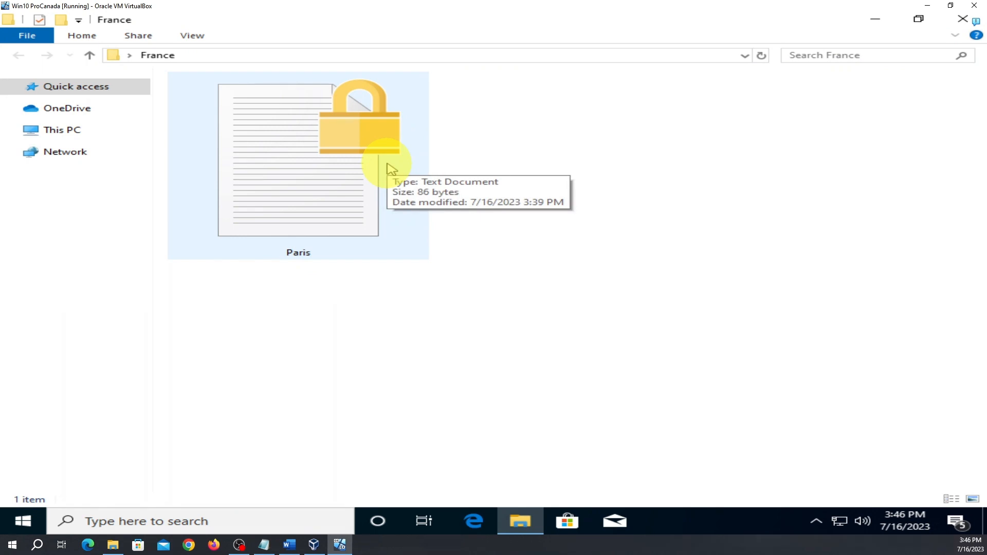
{"action": "double_click", "coordinate": [322, 163]}
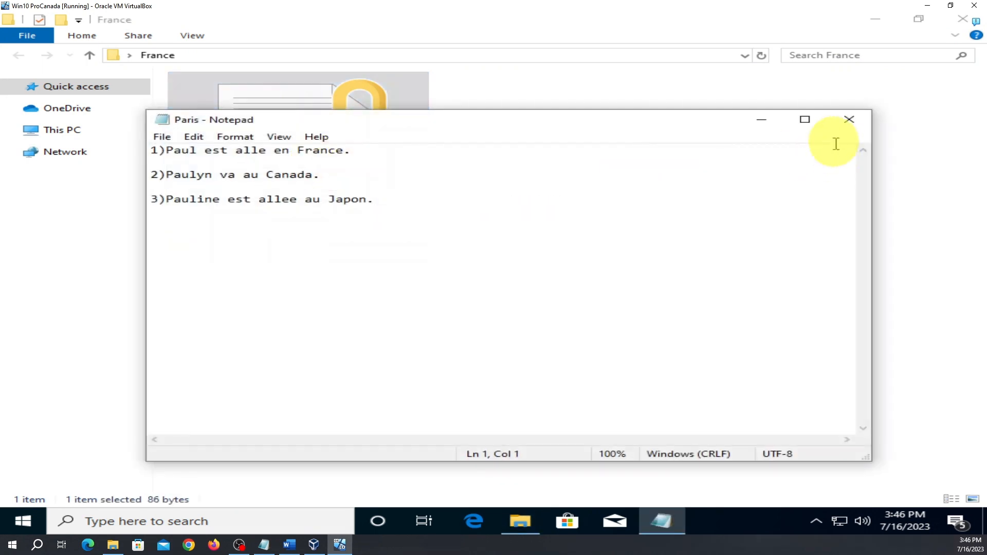
{"action": "left_click", "coordinate": [850, 122]}
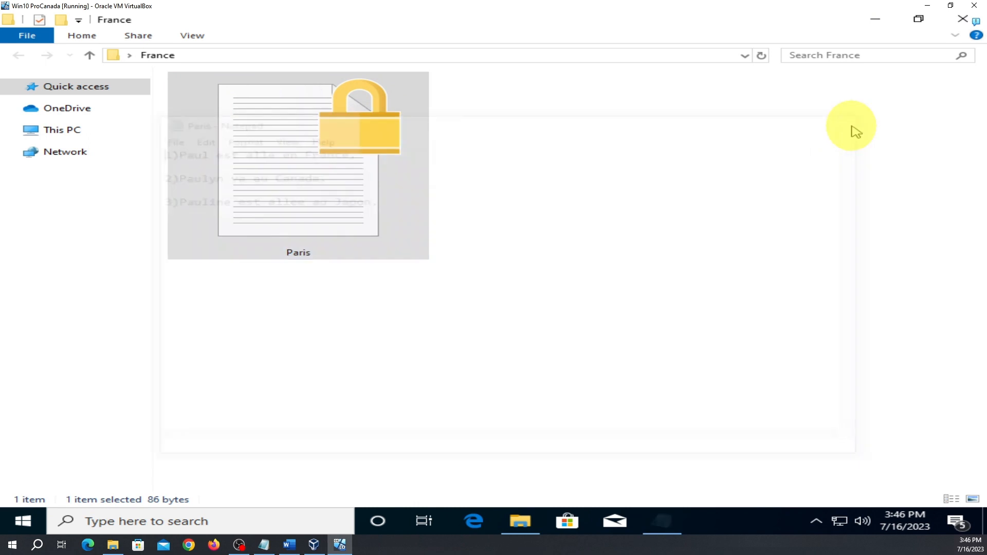
Decrypt the Paris document by setting its file ownership to Personal
{"action": "right_click", "coordinate": [363, 137]}
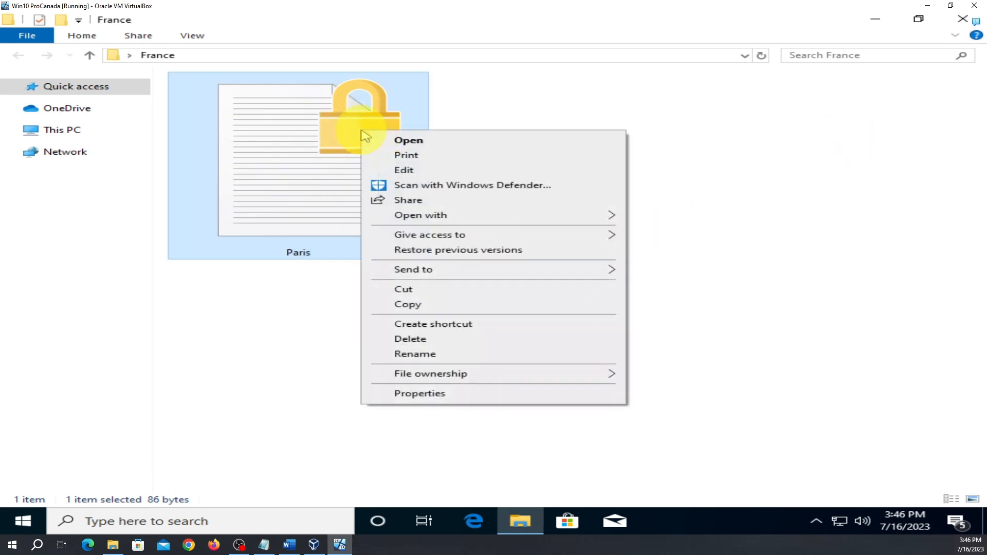
{"action": "mouse_move", "coordinate": [422, 376]}
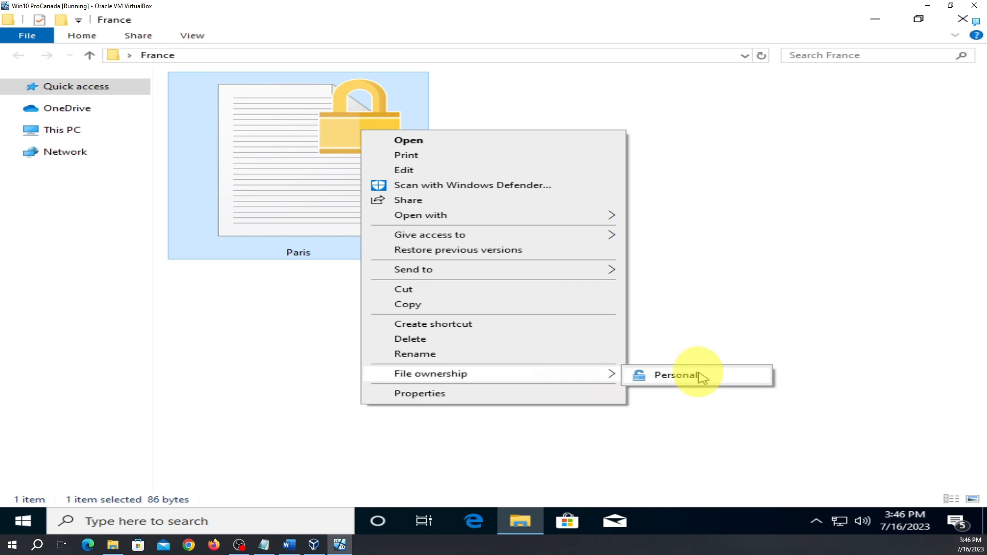
{"action": "left_click", "coordinate": [676, 375]}
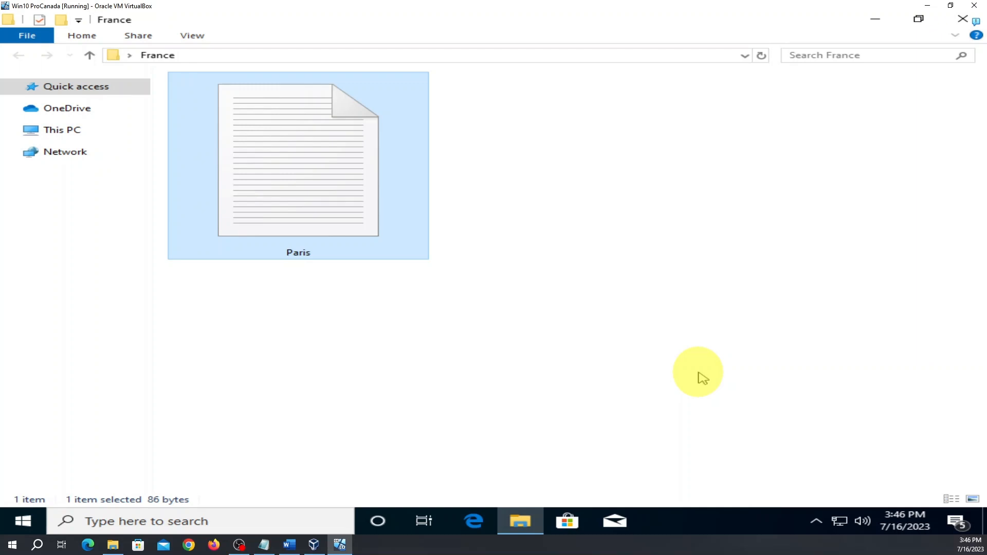
Close the France folder window and delete the France folder from the desktop
{"action": "left_click", "coordinate": [963, 20]}
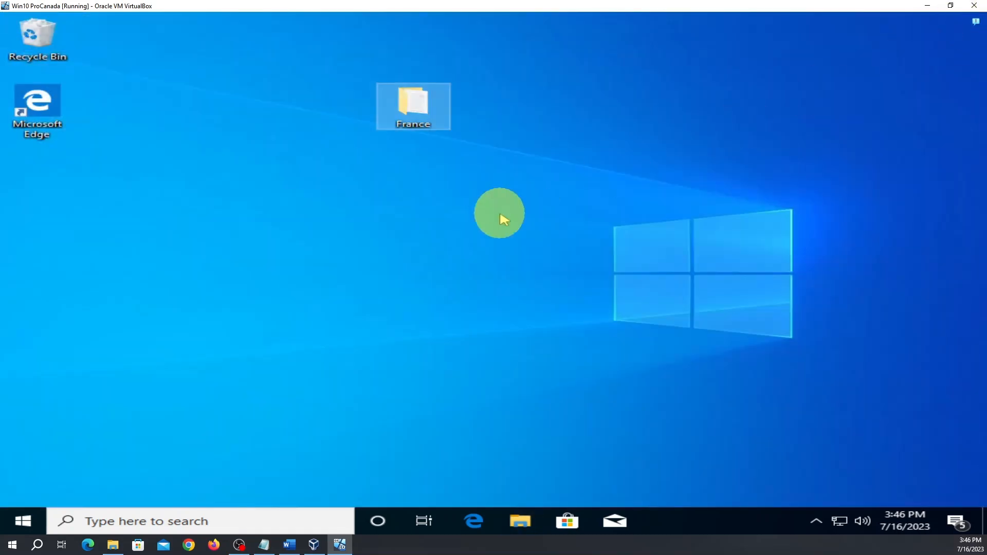
{"action": "left_click", "coordinate": [418, 110]}
{"action": "right_click", "coordinate": [420, 110]}
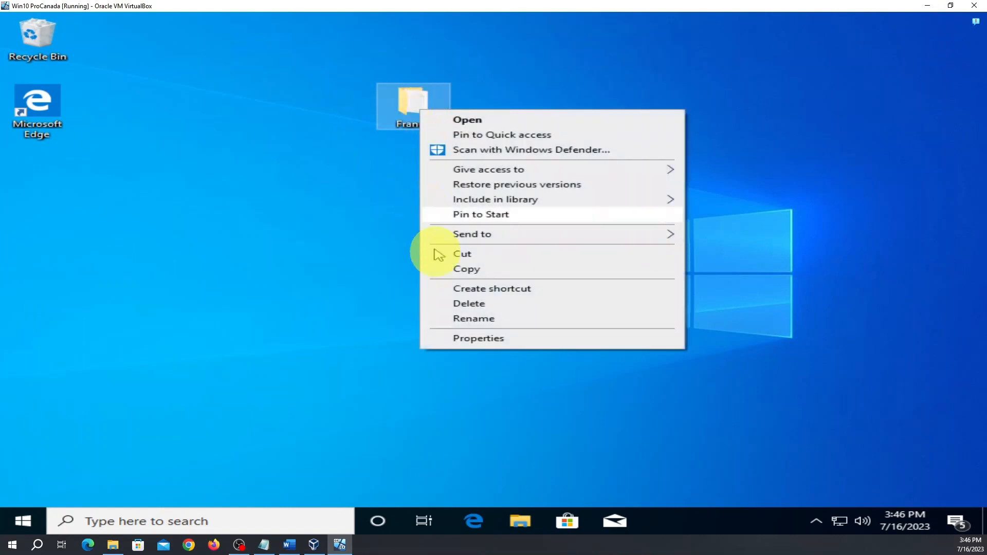
{"action": "left_click", "coordinate": [467, 305]}
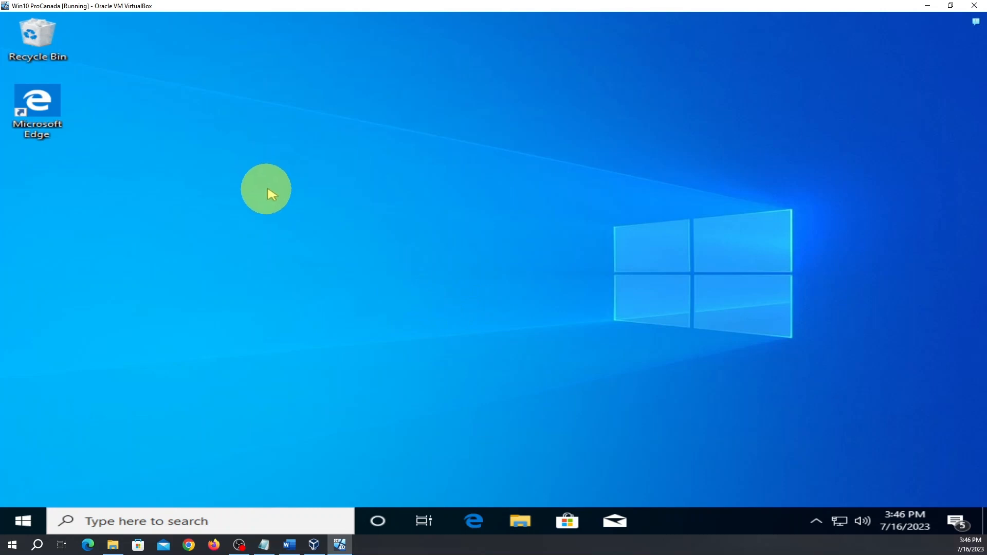
Create a new desktop folder named Canada and move it to the upper middle of the desktop
{"action": "right_click", "coordinate": [476, 192]}
{"action": "mouse_move", "coordinate": [544, 312]}
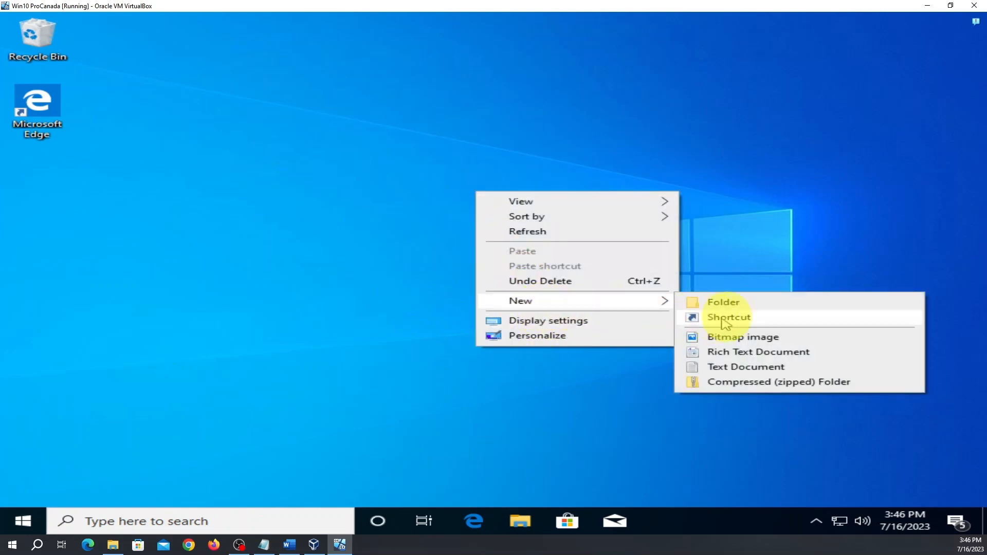
{"action": "left_click", "coordinate": [735, 302]}
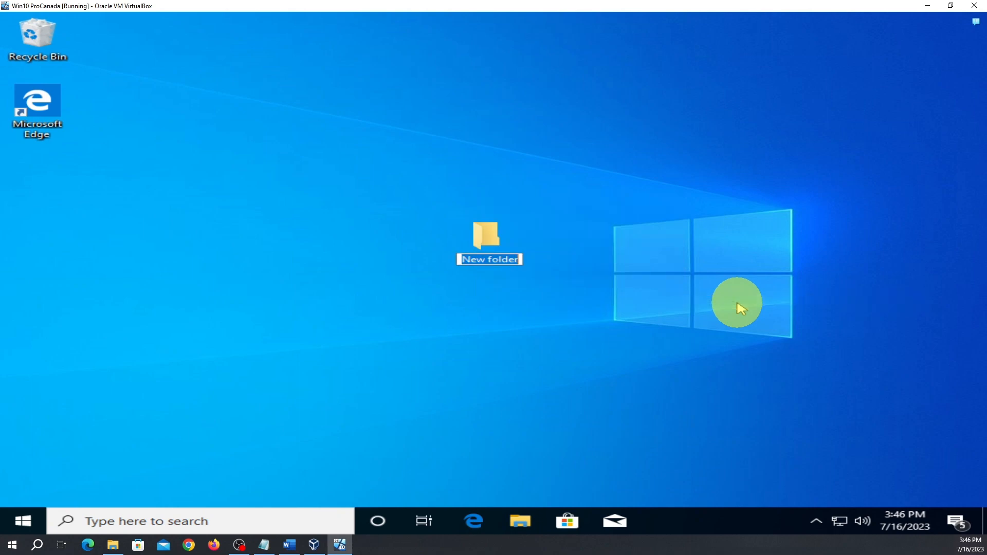
{"action": "type", "text": "USA"}
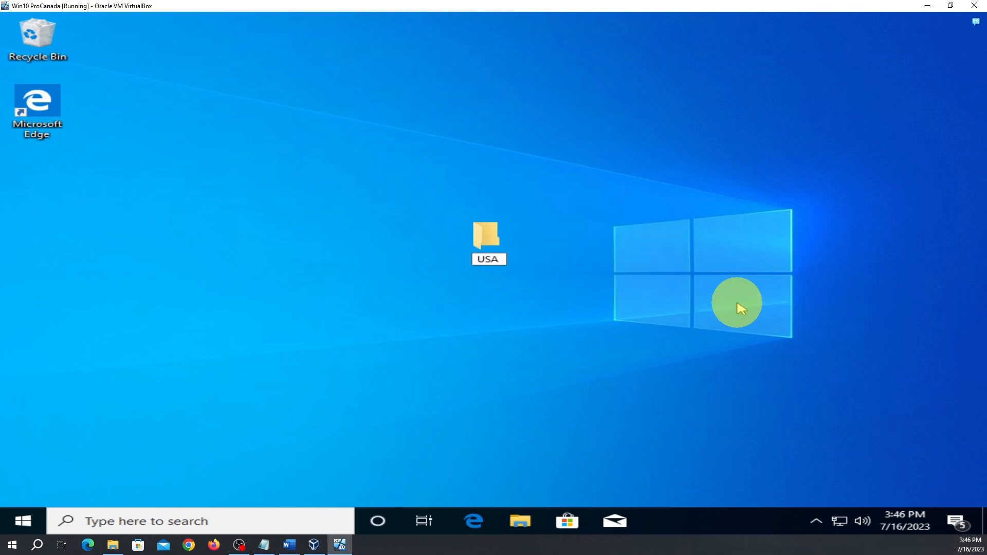
{"action": "key", "text": "BackSpace"}
{"action": "key", "text": "BackSpace"}
{"action": "key", "text": "BackSpace"}
{"action": "key", "text": "BackSpace"}
{"action": "type", "text": "Canada"}
{"action": "left_click_drag", "start_coordinate": [501, 226], "coordinate": [465, 135]}
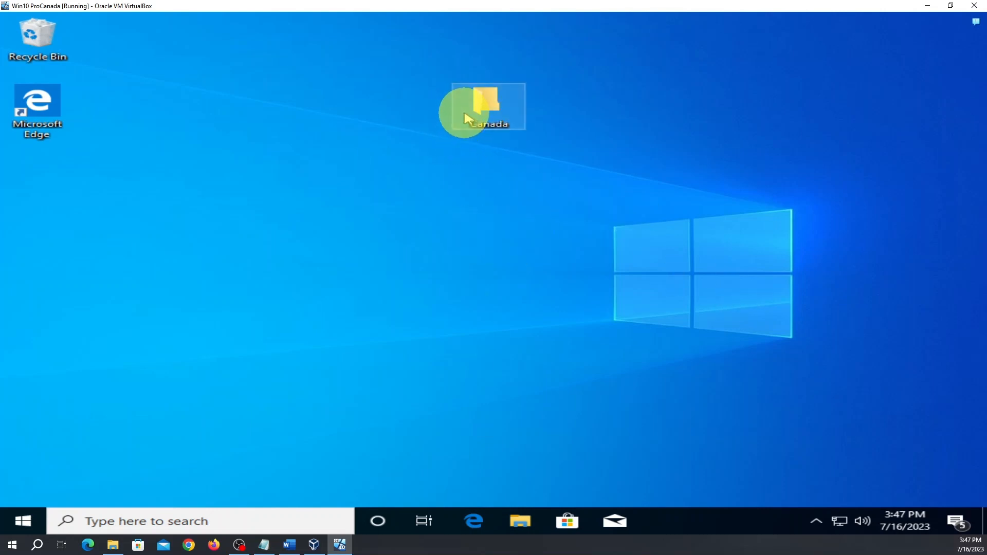
Create a text document named Province inside the Canada folder
{"action": "double_click", "coordinate": [467, 116]}
{"action": "right_click", "coordinate": [359, 179]}
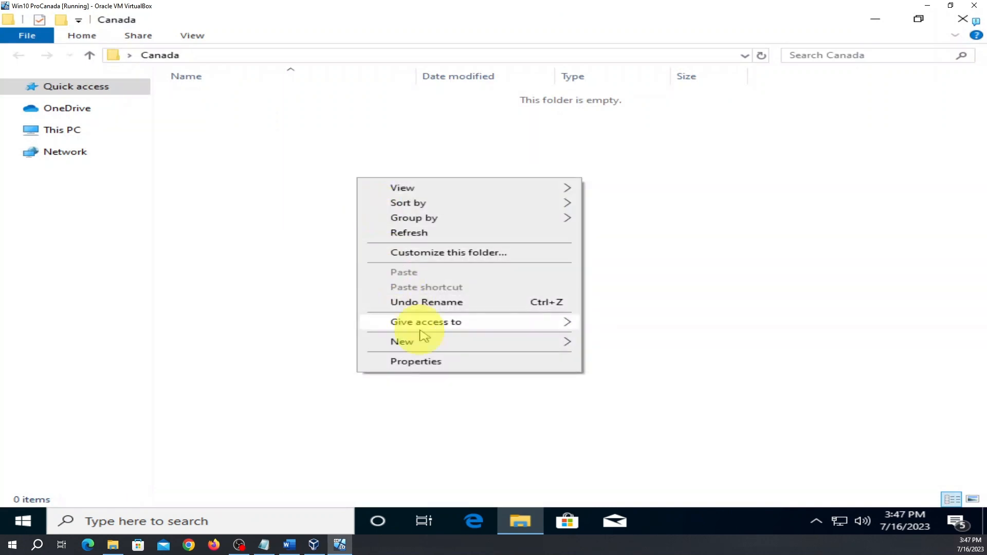
{"action": "mouse_move", "coordinate": [426, 349]}
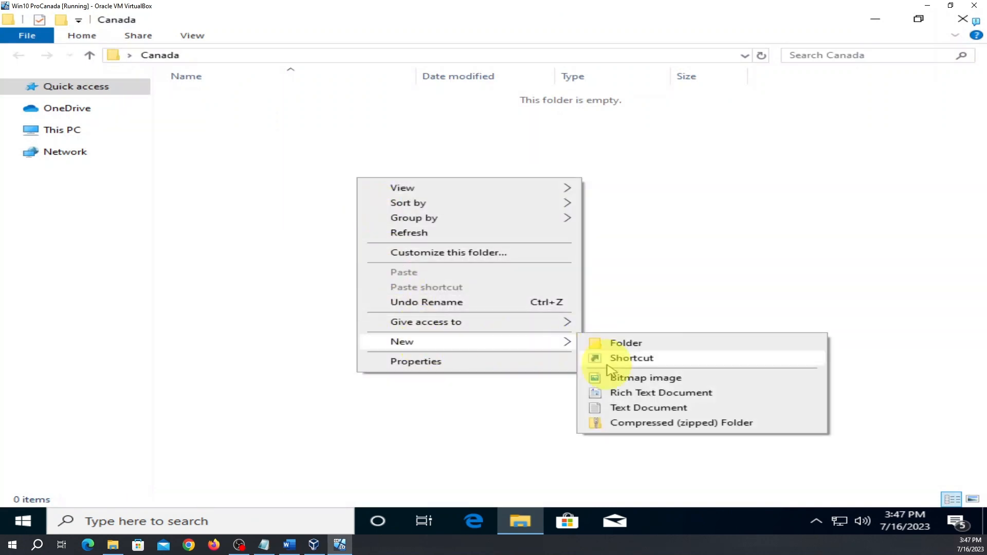
{"action": "left_click", "coordinate": [645, 407]}
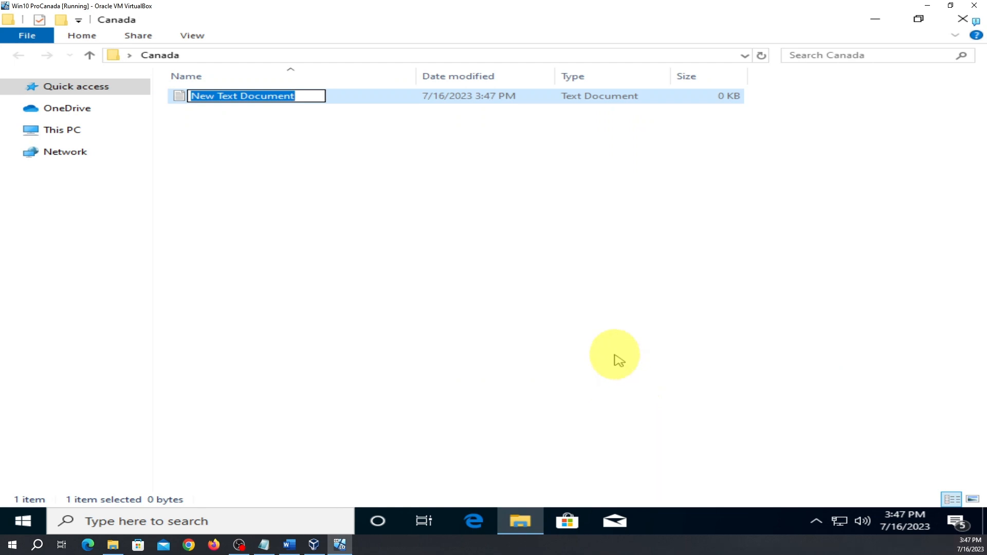
{"action": "type", "text": "Prov"}
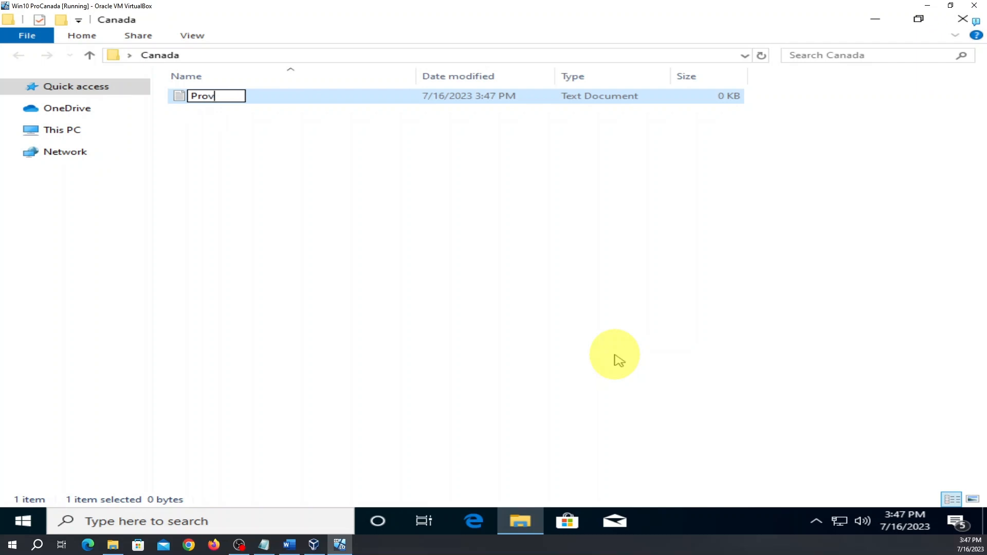
{"action": "type", "text": "inces"}
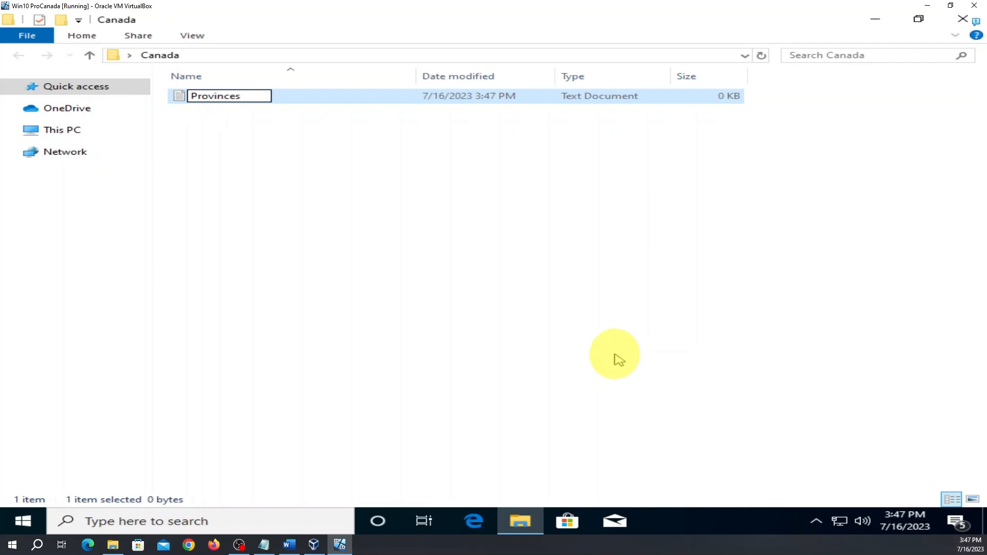
{"action": "key", "text": "BackSpace"}
{"action": "key", "text": "Return"}
{"action": "left_click", "coordinate": [602, 343]}
Open the Province document in a maximized window and zoom its text out to 90%
{"action": "left_click", "coordinate": [236, 103]}
{"action": "double_click", "coordinate": [236, 102]}
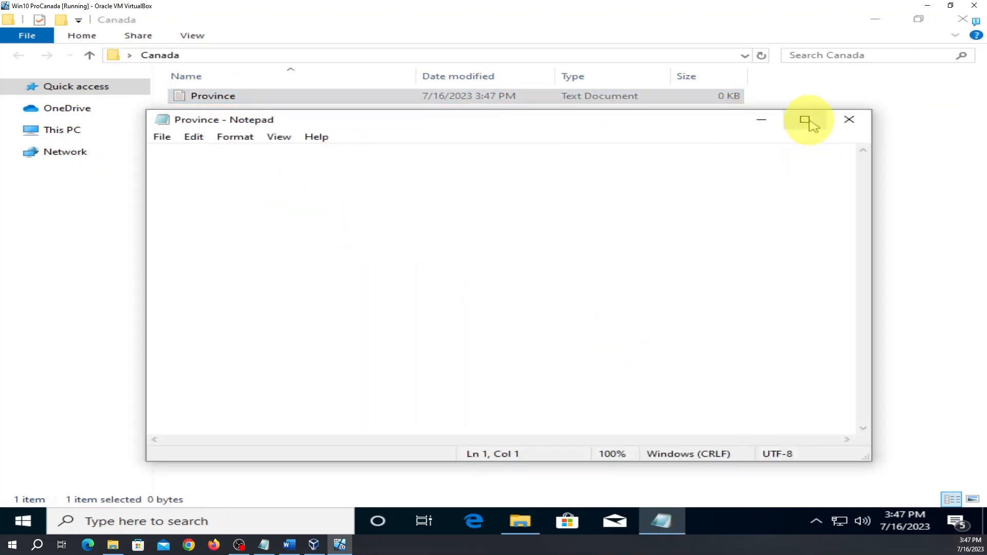
{"action": "left_click", "coordinate": [809, 120]}
{"action": "left_click", "coordinate": [134, 35]}
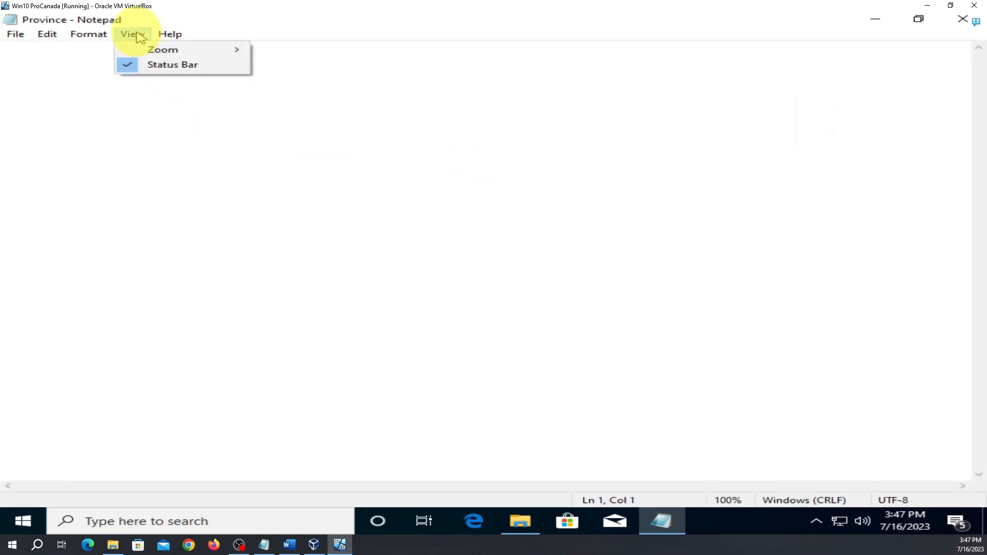
{"action": "mouse_move", "coordinate": [154, 55]}
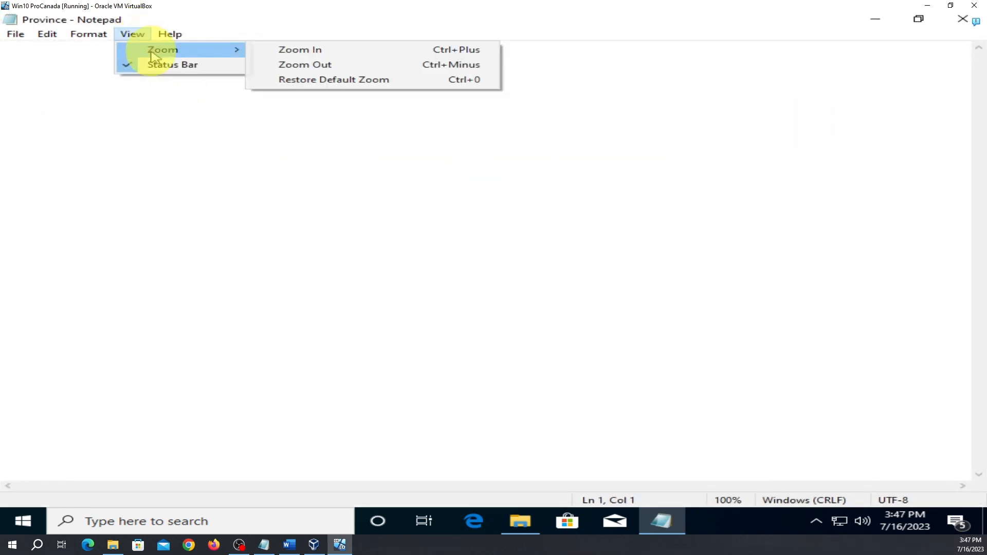
{"action": "left_click", "coordinate": [288, 65]}
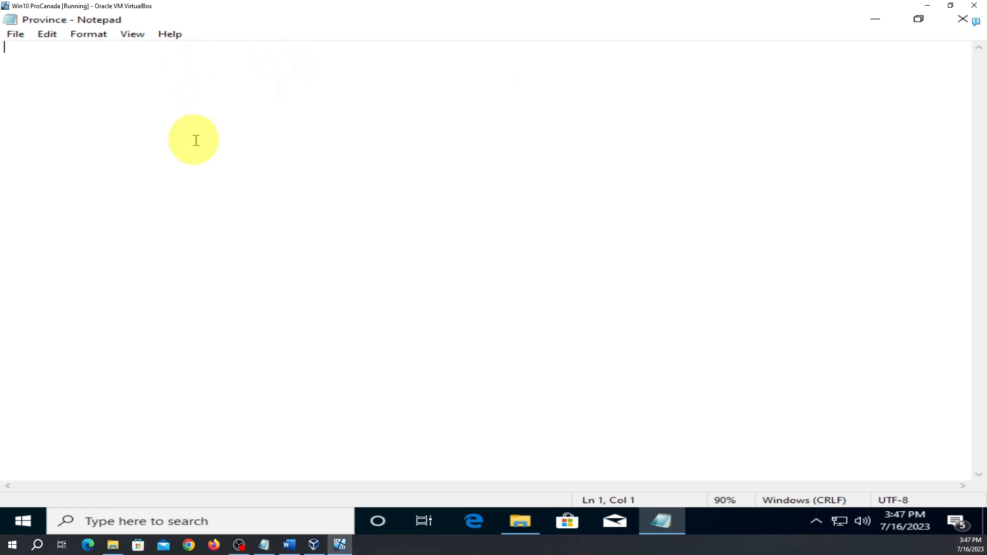
Write the first numbered line of the Province document as "1) Je vais en Belgique."
{"action": "type", "text": "1)"}
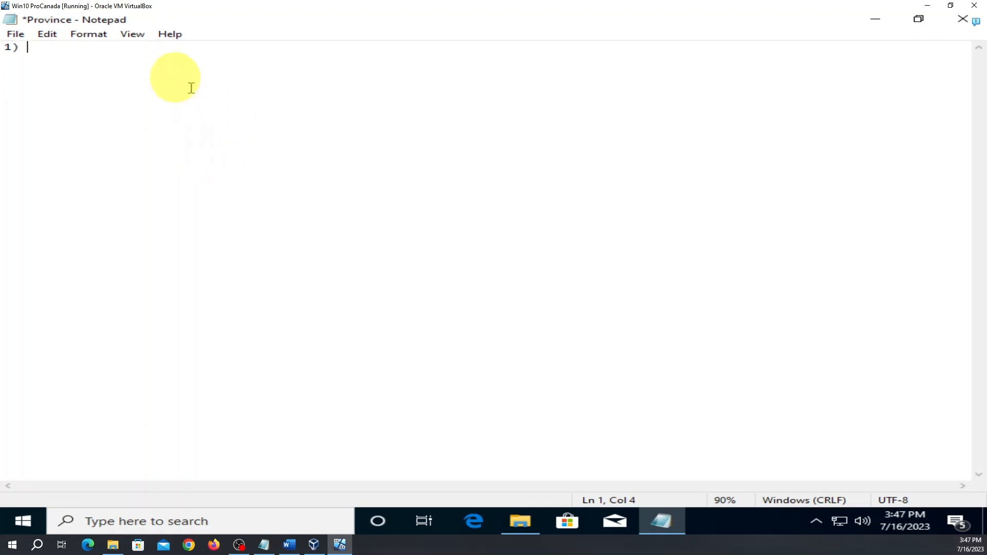
{"action": "left_click", "coordinate": [133, 34]}
{"action": "mouse_move", "coordinate": [147, 50]}
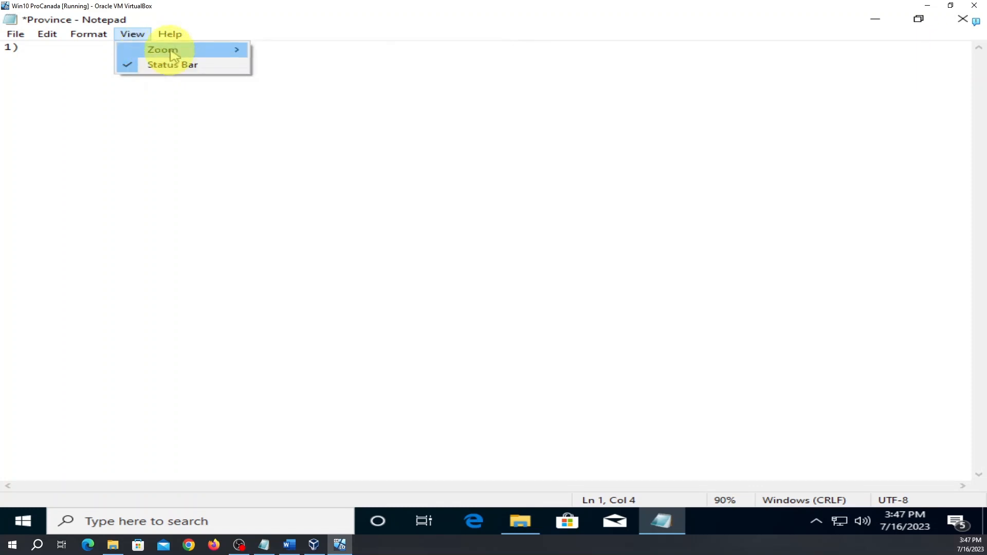
{"action": "left_click", "coordinate": [247, 134]}
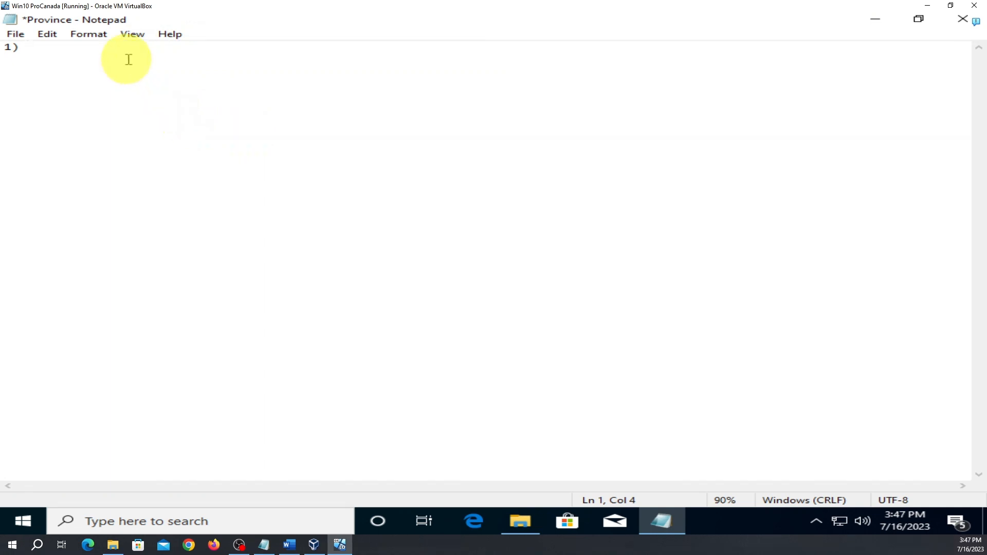
{"action": "type", "text": "Guylain"}
{"action": "key", "text": "BackSpace"}
{"action": "key", "text": "BackSpace"}
{"action": "key", "text": "BackSpace"}
{"action": "key", "text": "BackSpace"}
{"action": "key", "text": "BackSpace"}
{"action": "key", "text": "BackSpace"}
{"action": "key", "text": "BackSpace"}
{"action": "key", "text": "BackSpace"}
{"action": "type", "text": "Je vais en Belgique."}
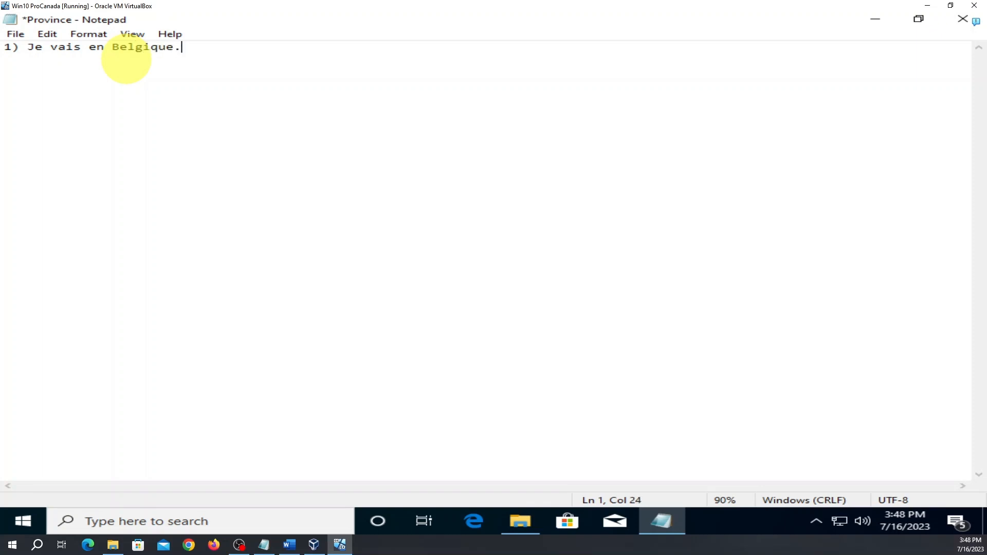
Below two blank lines, add line 2) with a person's first name followed by "est allee au Maroc."
{"action": "key", "text": "Return"}
{"action": "key", "text": "Return"}
{"action": "key", "text": "Return"}
{"action": "type", "text": "2)"}
{"action": "type", "text": "Carine est a"}
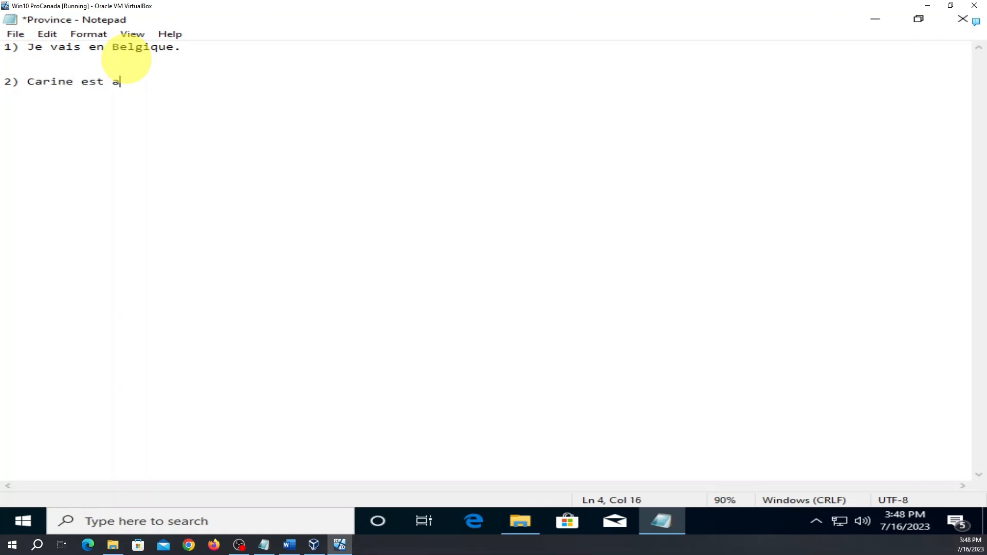
{"action": "type", "text": "llee au Maroc."}
Below two more blank lines, add line 3) with a person's first name followed by "va au Congo.", and save the document
{"action": "key", "text": "Return"}
{"action": "key", "text": "Return"}
{"action": "key", "text": "Return"}
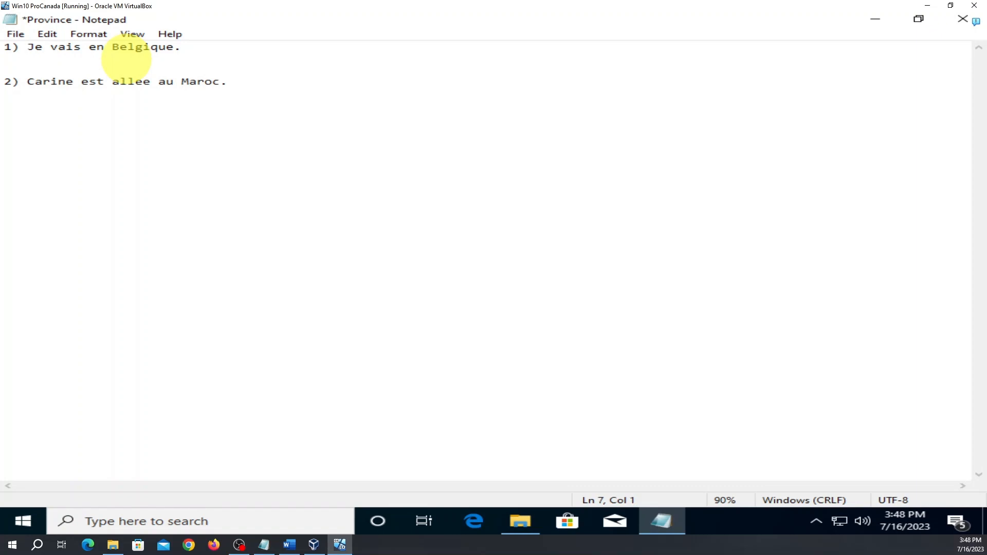
{"action": "type", "text": "3) "}
{"action": "type", "text": "E"}
{"action": "type", "text": "ric "}
{"action": "type", "text": "esy"}
{"action": "key", "text": "BackSpace"}
{"action": "key", "text": "BackSpace"}
{"action": "key", "text": "BackSpace"}
{"action": "key", "text": "BackSpace"}
{"action": "type", "text": "b"}
{"action": "key", "text": "BackSpace"}
{"action": "type", "text": "va"}
{"action": "type", "text": "au"}
{"action": "key", "text": "BackSpace"}
{"action": "key", "text": "BackSpace"}
{"action": "key", "text": "BackSpace"}
{"action": "key", "text": "BackSpace"}
{"action": "type", "text": "AN"}
{"action": "key", "text": "BackSpace"}
{"action": "key", "text": "BackSpace"}
{"action": "key", "text": "BackSpace"}
{"action": "type", "text": "en"}
{"action": "key", "text": "BackSpace"}
{"action": "key", "text": "BackSpace"}
{"action": "key", "text": "BackSpace"}
{"action": "type", "text": "au"}
{"action": "type", "text": "go."}
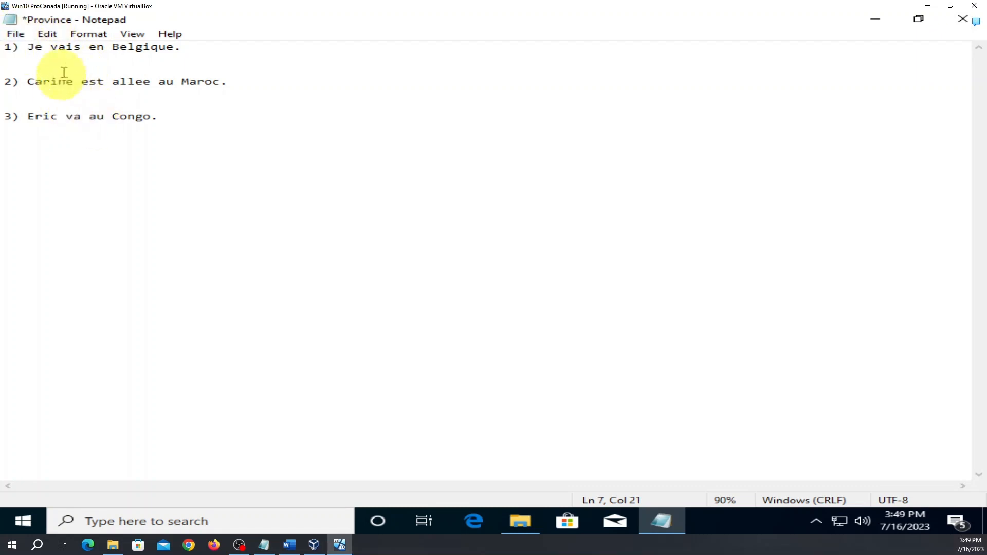
{"action": "left_click", "coordinate": [15, 35]}
{"action": "left_click", "coordinate": [51, 95]}
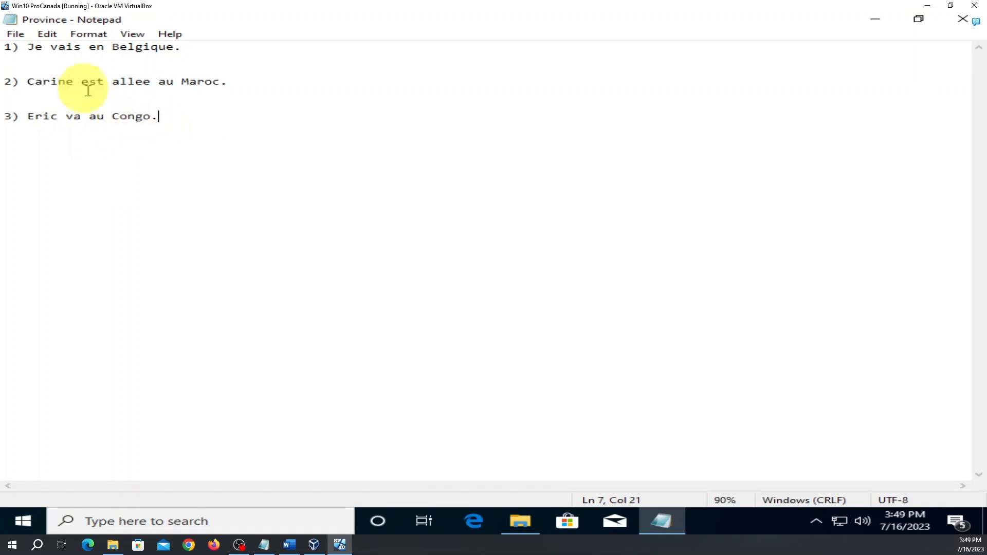
Save the Province document, and close it along with the Canada folder window
{"action": "left_click", "coordinate": [16, 35]}
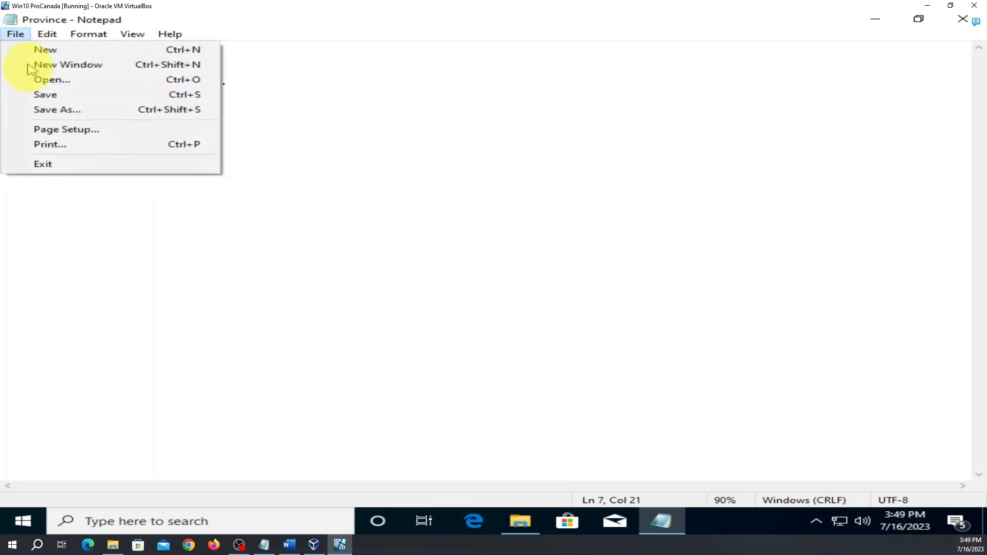
{"action": "left_click", "coordinate": [41, 98]}
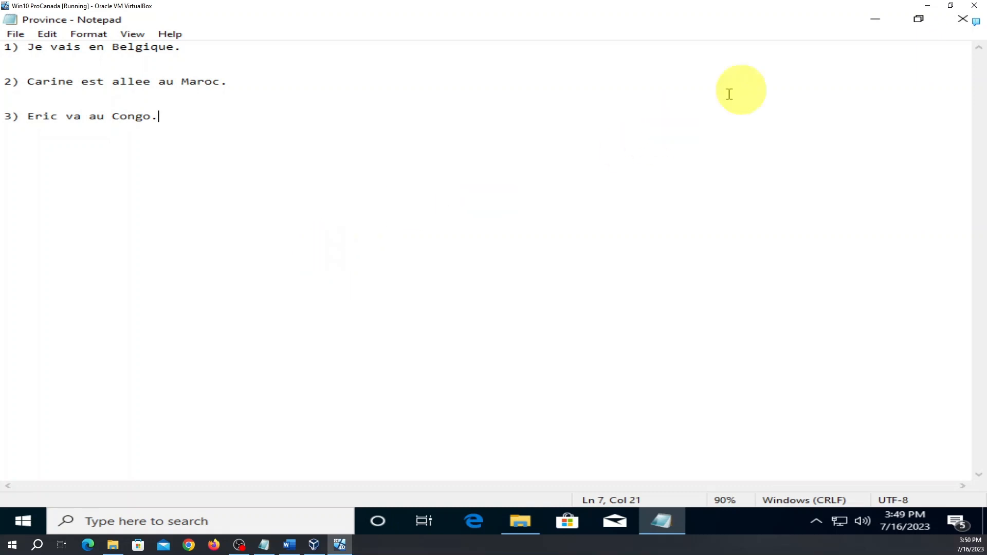
{"action": "left_click", "coordinate": [15, 36]}
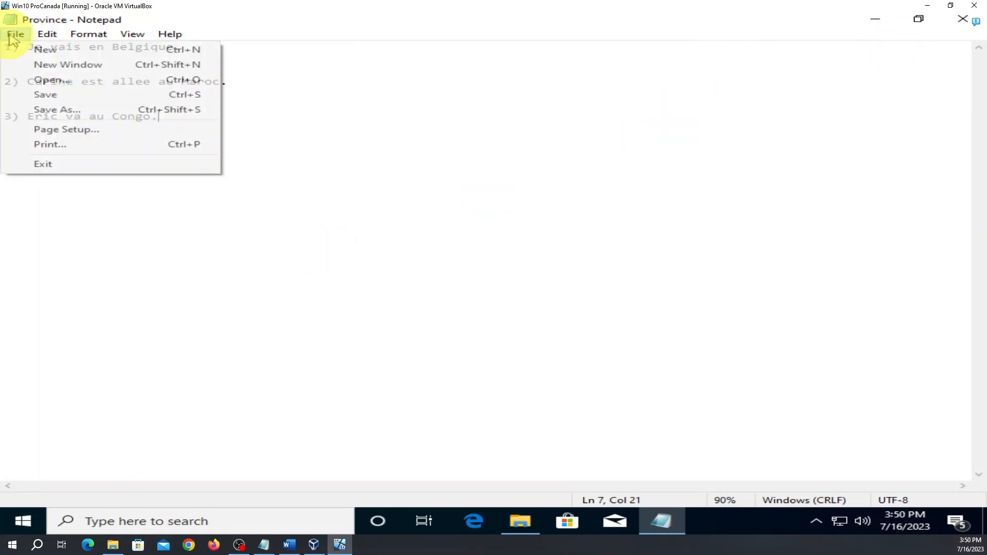
{"action": "left_click", "coordinate": [45, 98]}
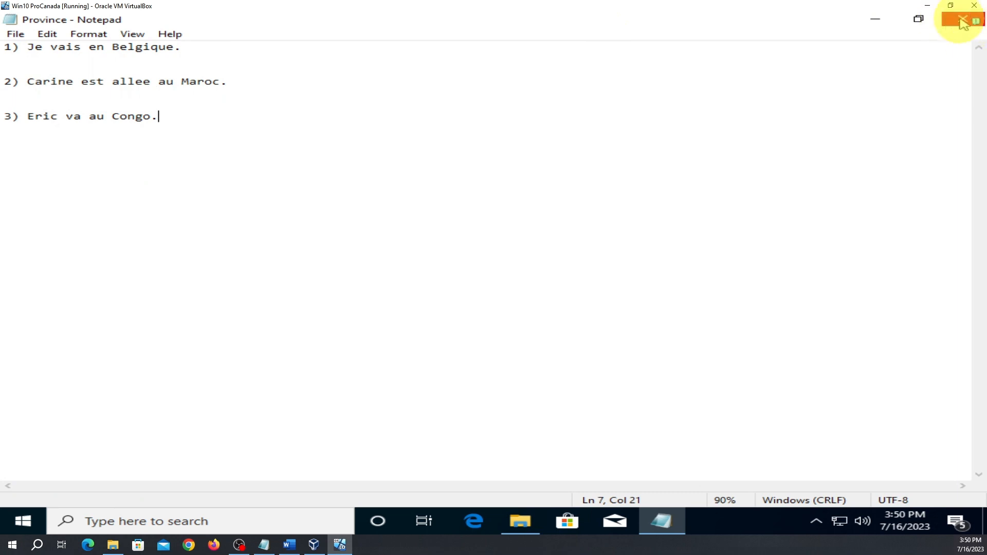
{"action": "left_click", "coordinate": [962, 23]}
{"action": "left_click", "coordinate": [959, 23]}
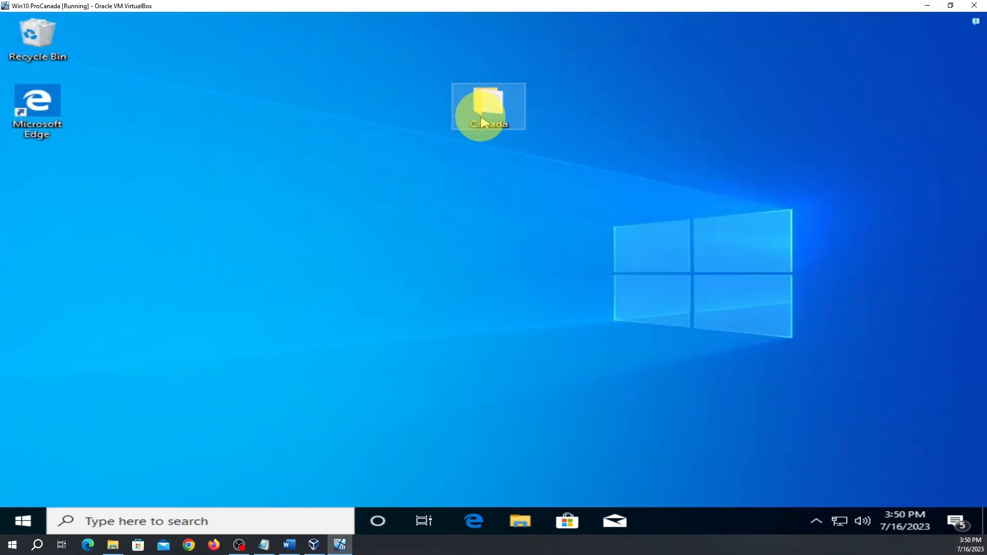
Reopen the Province document from the Canada folder to check its saved text, and close both windows
{"action": "double_click", "coordinate": [486, 119]}
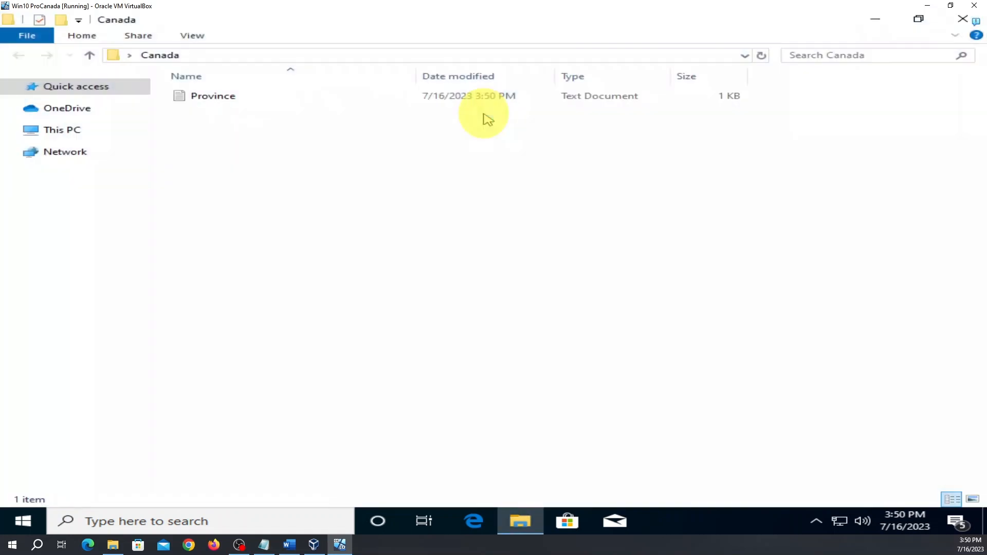
{"action": "double_click", "coordinate": [238, 99]}
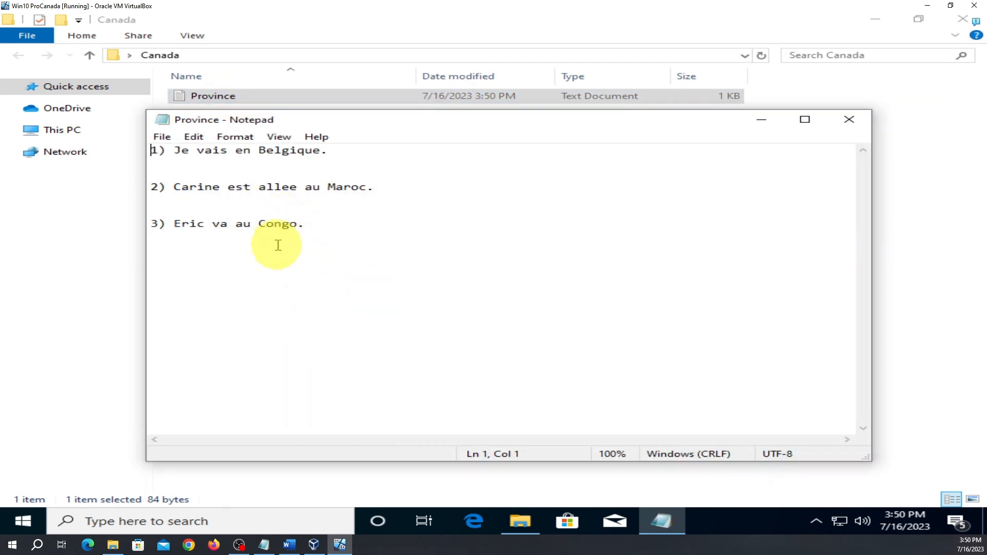
{"action": "left_click", "coordinate": [849, 119]}
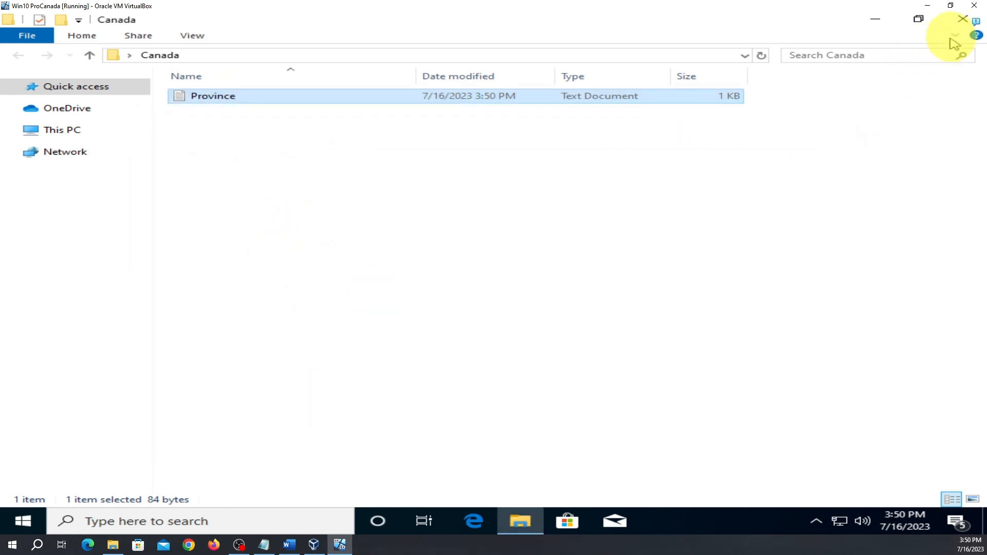
{"action": "left_click", "coordinate": [962, 19]}
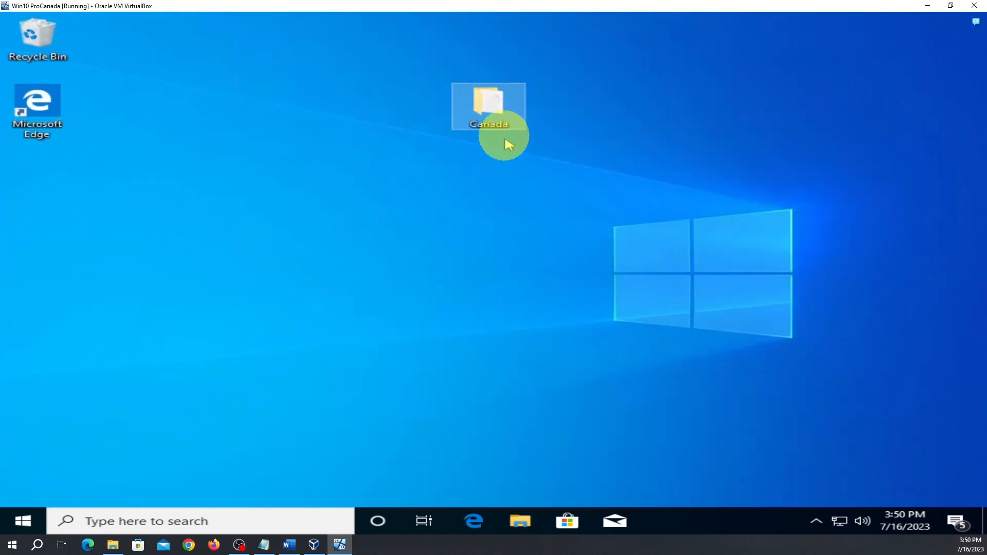
{"action": "right_click", "coordinate": [501, 116]}
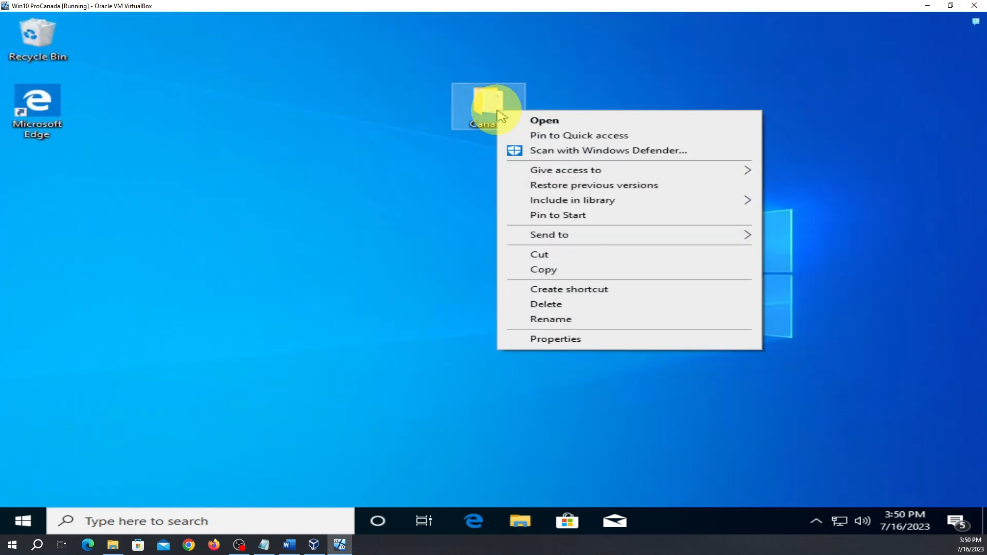
{"action": "left_click", "coordinate": [569, 340]}
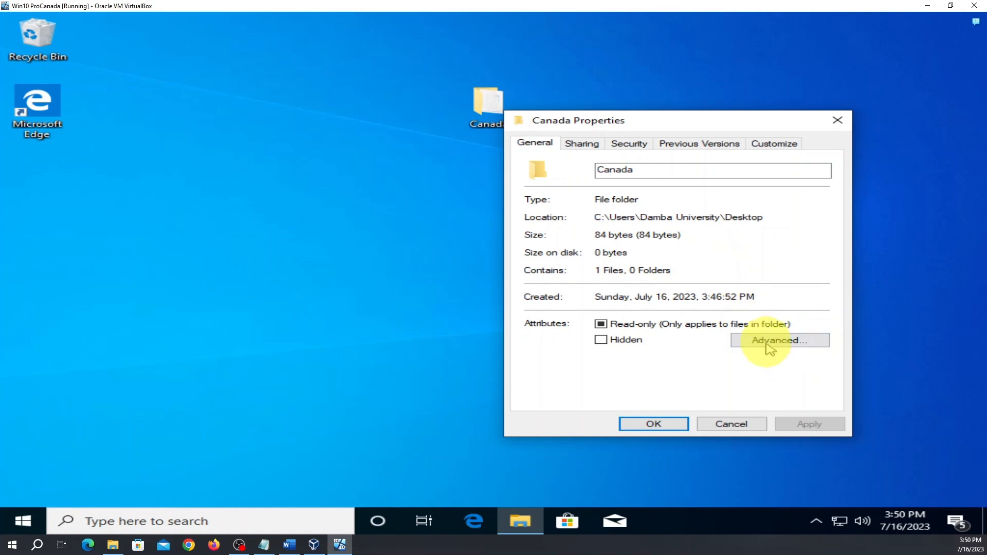
{"action": "left_click", "coordinate": [631, 144]}
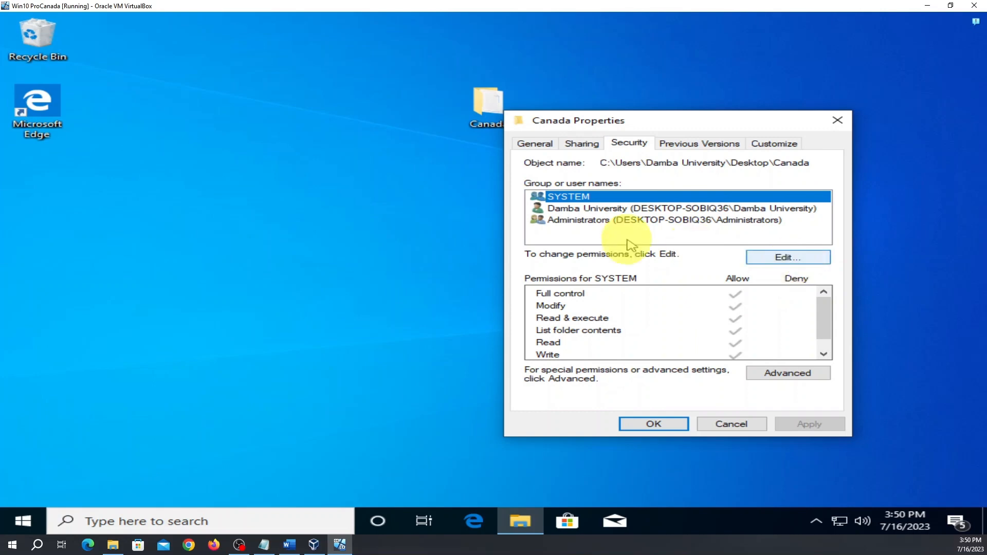
{"action": "left_click", "coordinate": [776, 262]}
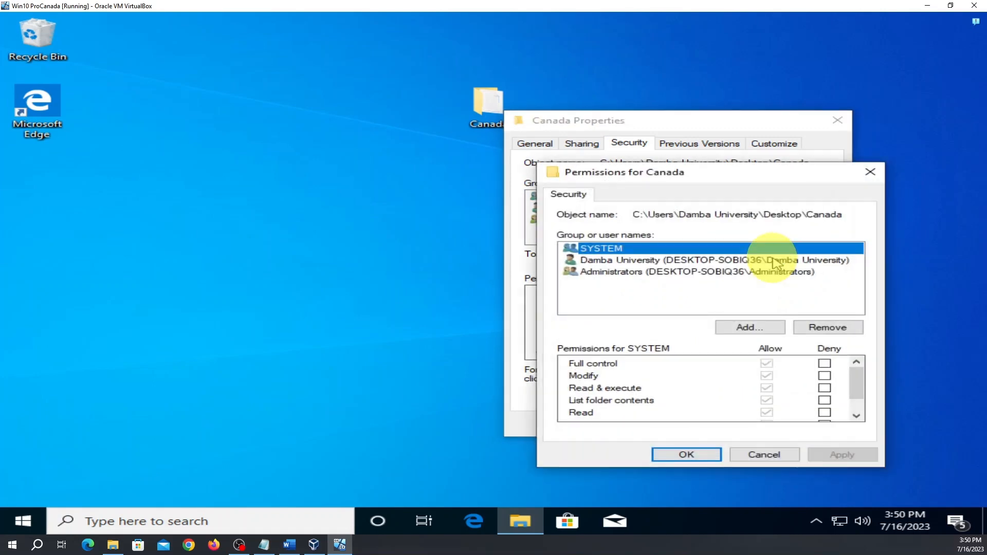
{"action": "left_click", "coordinate": [824, 363]}
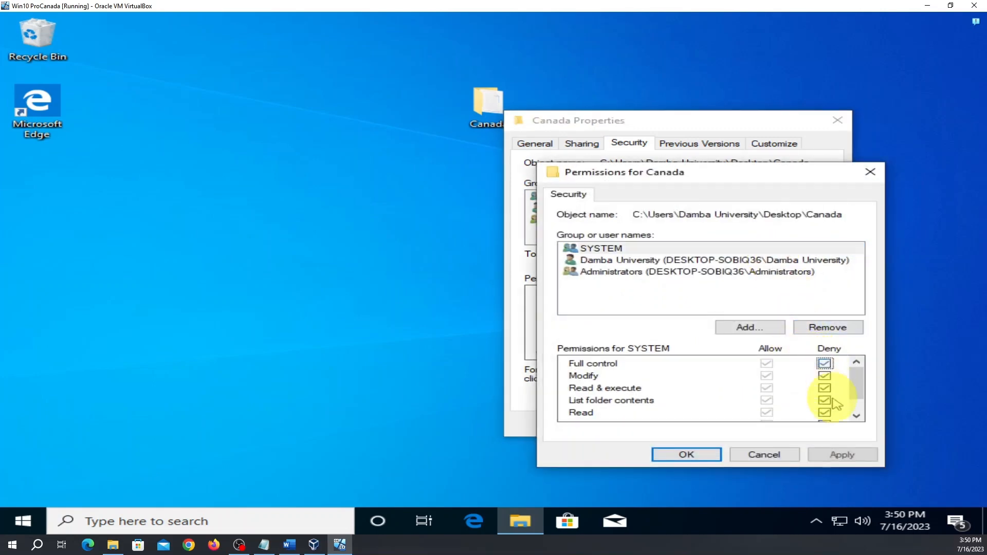
{"action": "left_click", "coordinate": [773, 459]}
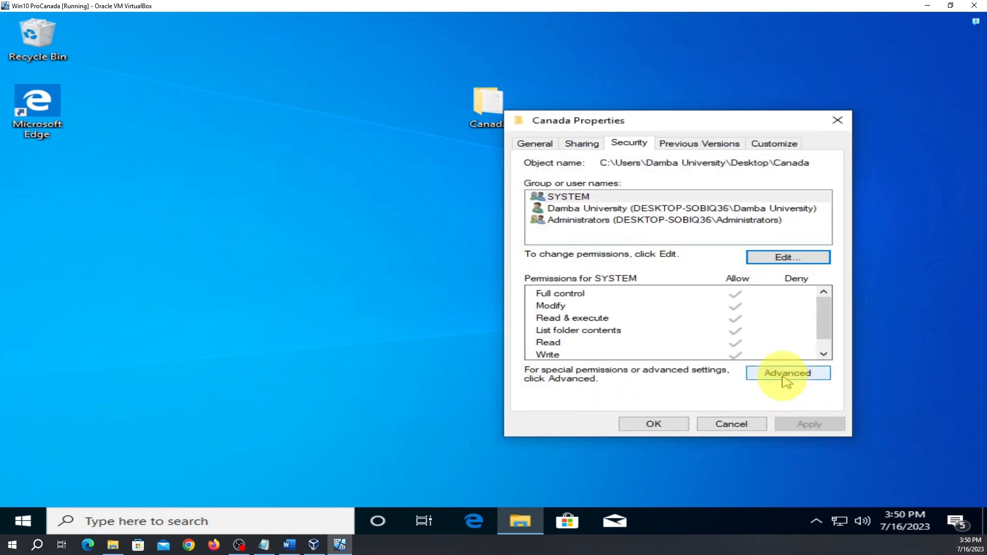
{"action": "left_click_drag", "start_coordinate": [676, 123], "coordinate": [459, 98]}
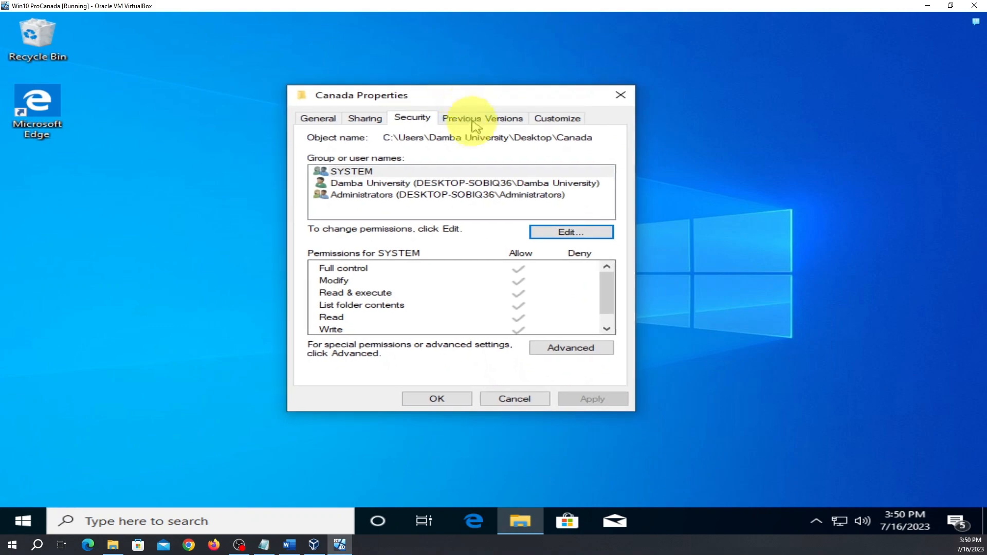
{"action": "left_click", "coordinate": [571, 349]}
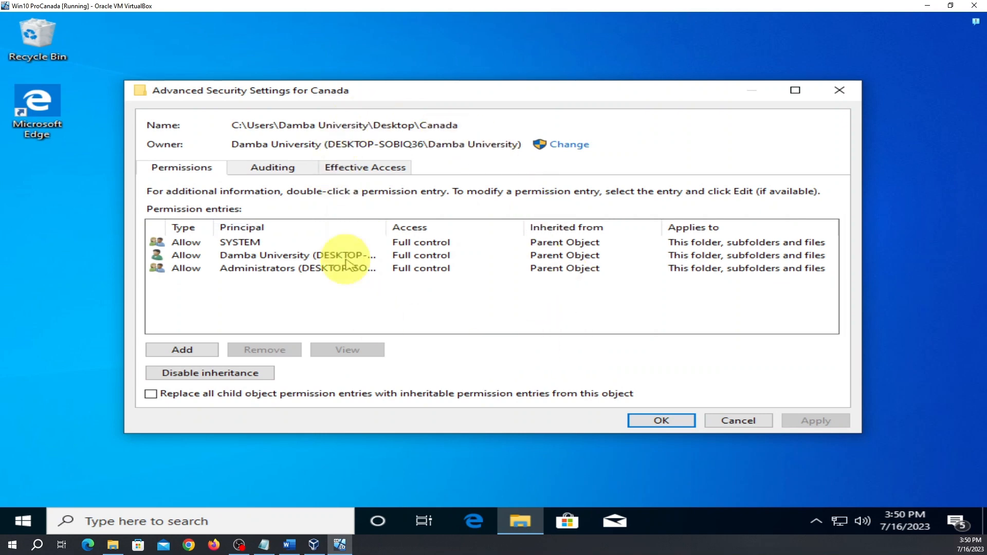
{"action": "left_click", "coordinate": [749, 423]}
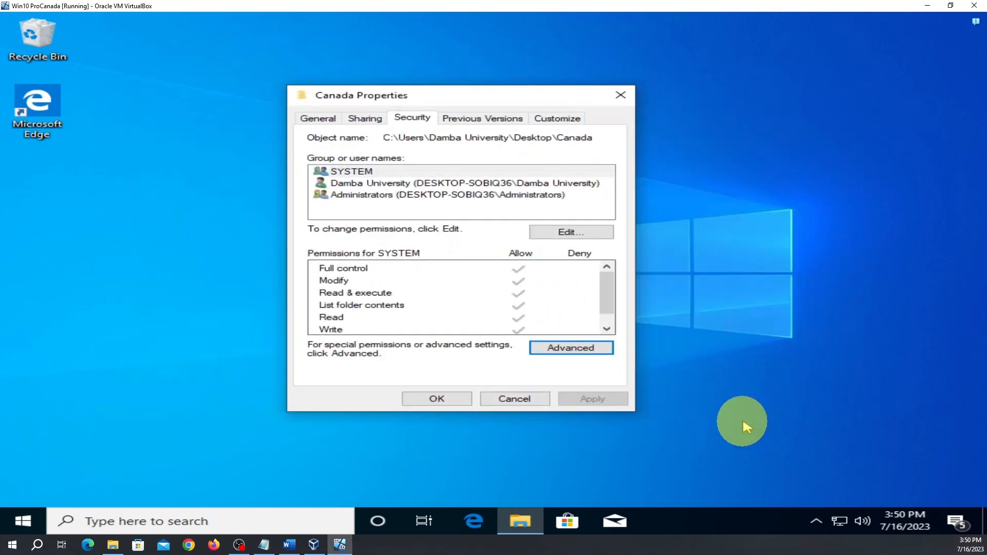
{"action": "left_click", "coordinate": [620, 97]}
In the Canada folder's advanced attributes, mark the folder as ready for archiving and enable encrypting contents to secure data
{"action": "right_click", "coordinate": [488, 119]}
{"action": "left_click", "coordinate": [553, 340]}
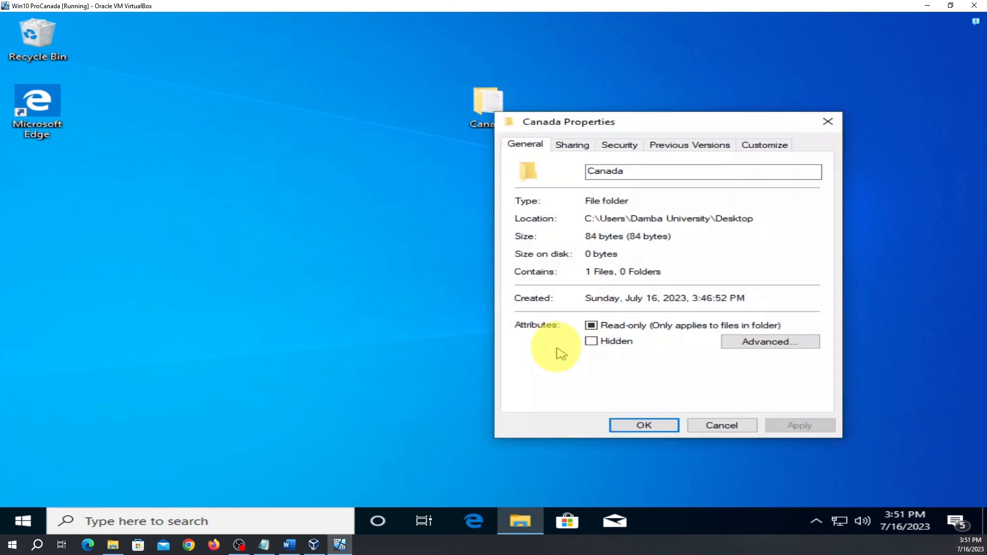
{"action": "left_click", "coordinate": [754, 343]}
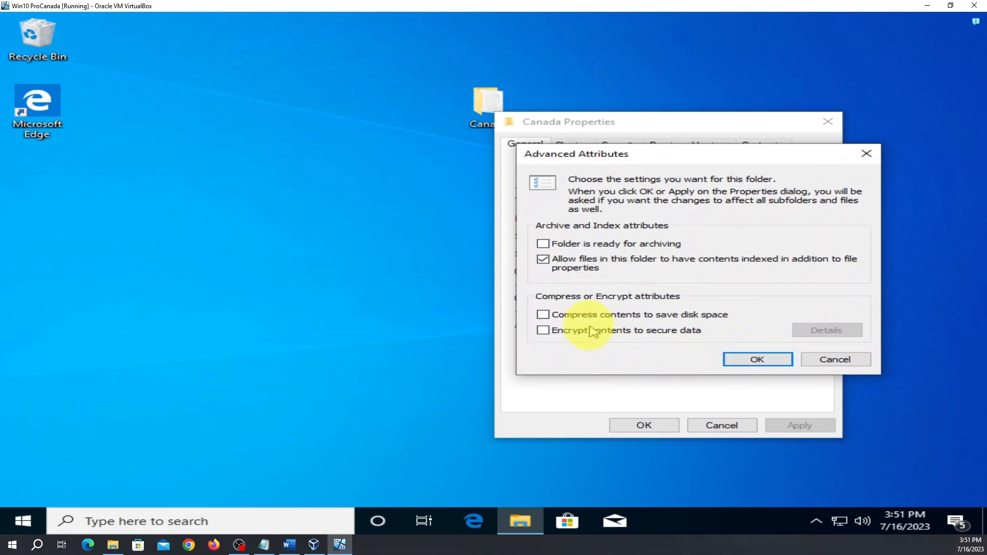
{"action": "left_click", "coordinate": [544, 244]}
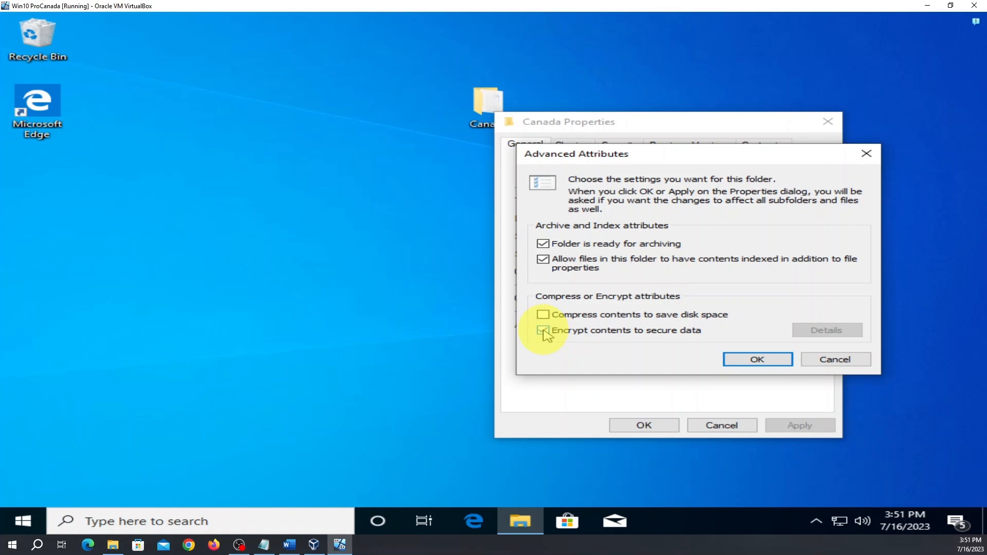
{"action": "left_click", "coordinate": [755, 360]}
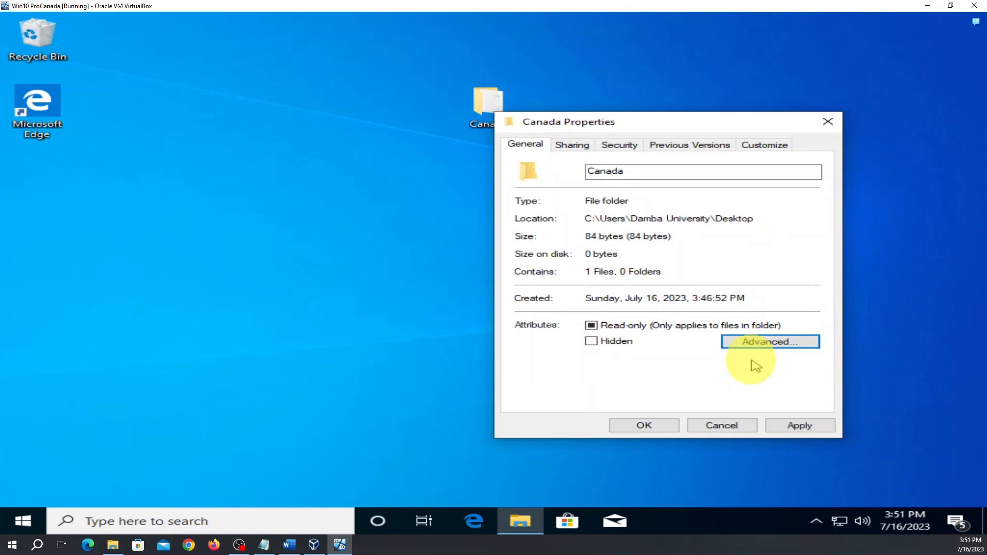
Apply the attribute changes to the Canada folder, its subfolders and files, and close its properties
{"action": "left_click", "coordinate": [786, 430]}
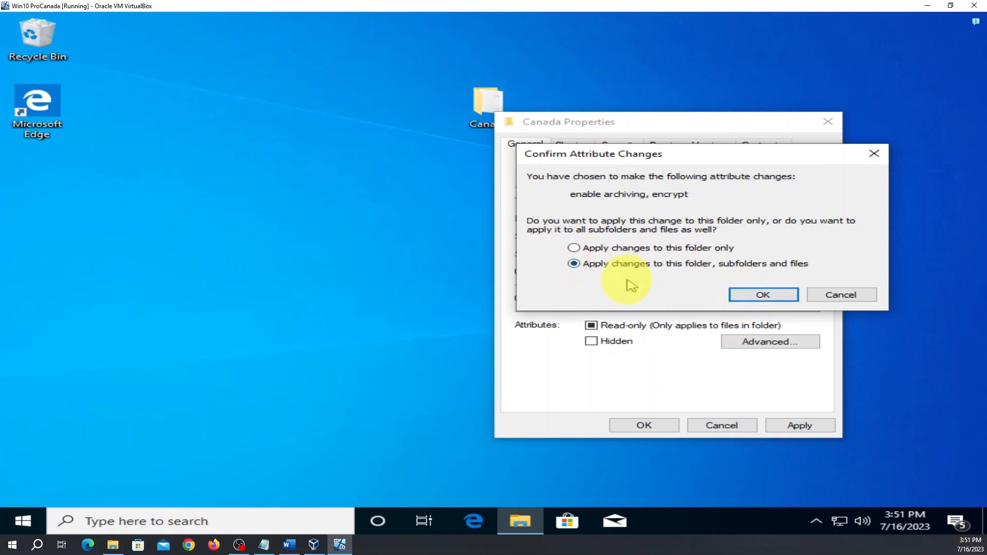
{"action": "left_click", "coordinate": [755, 295]}
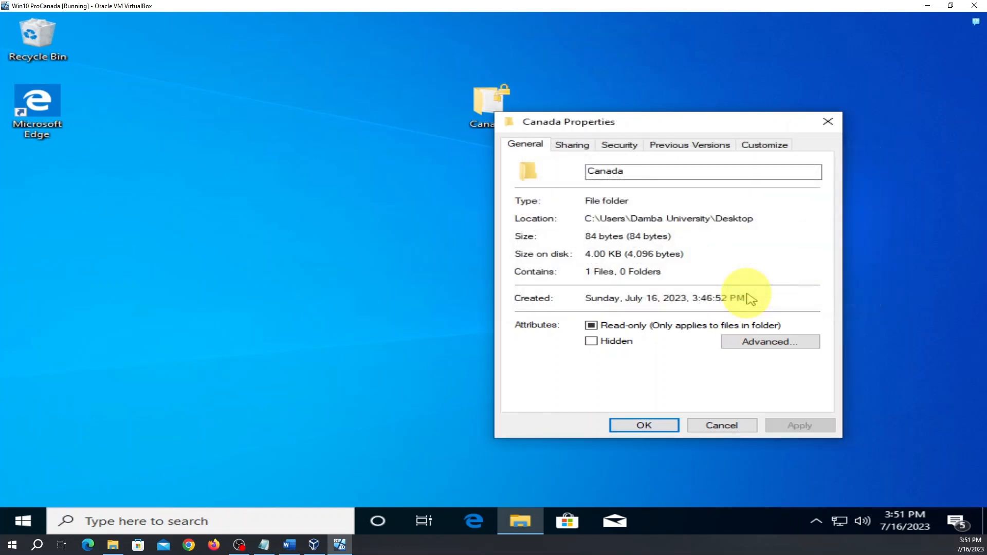
{"action": "left_click", "coordinate": [645, 425]}
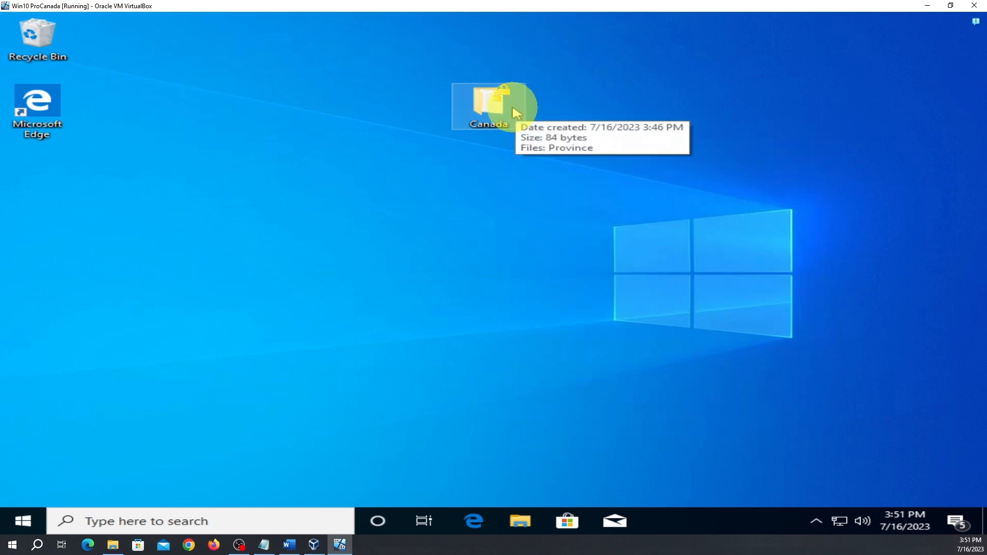
Move the Canada folder one place to the left on the desktop and decrypt it by setting its file ownership to Personal
{"action": "right_click", "coordinate": [511, 104]}
{"action": "left_click_drag", "start_coordinate": [478, 115], "coordinate": [437, 134]}
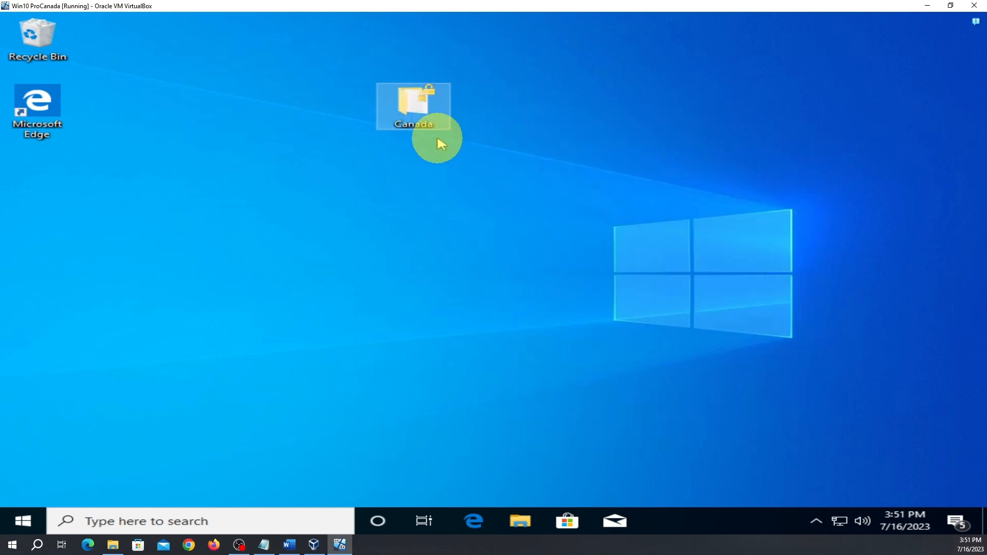
{"action": "right_click", "coordinate": [422, 101]}
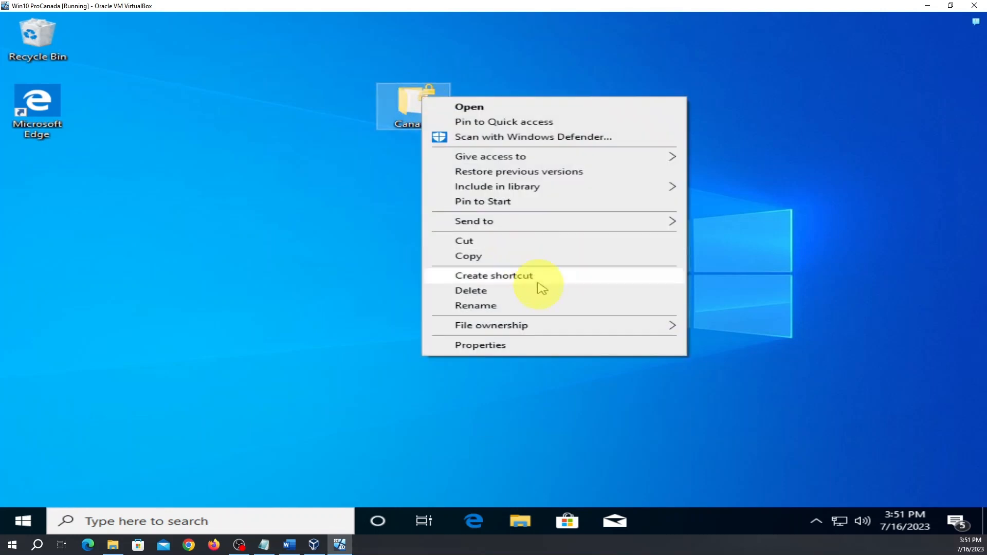
{"action": "mouse_move", "coordinate": [461, 332]}
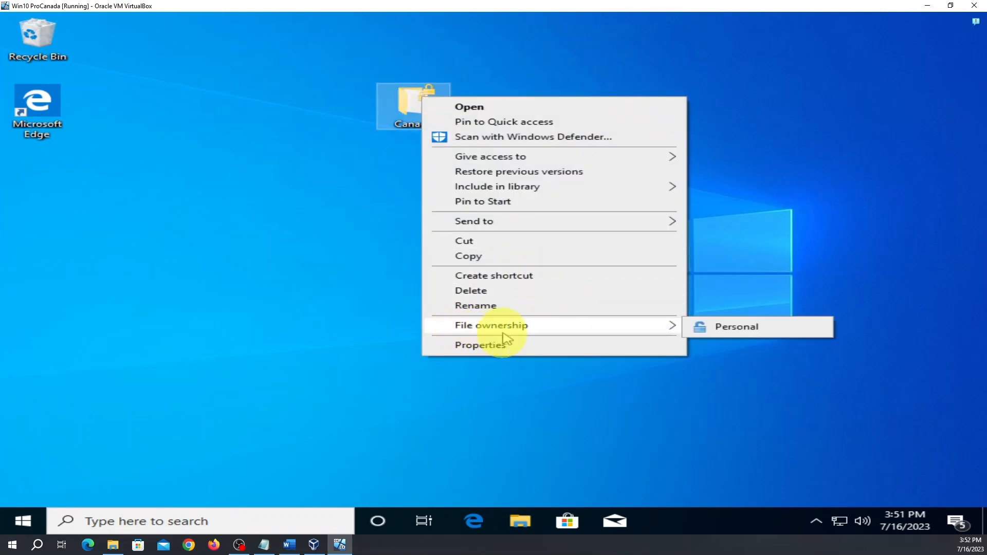
{"action": "mouse_move", "coordinate": [674, 326]}
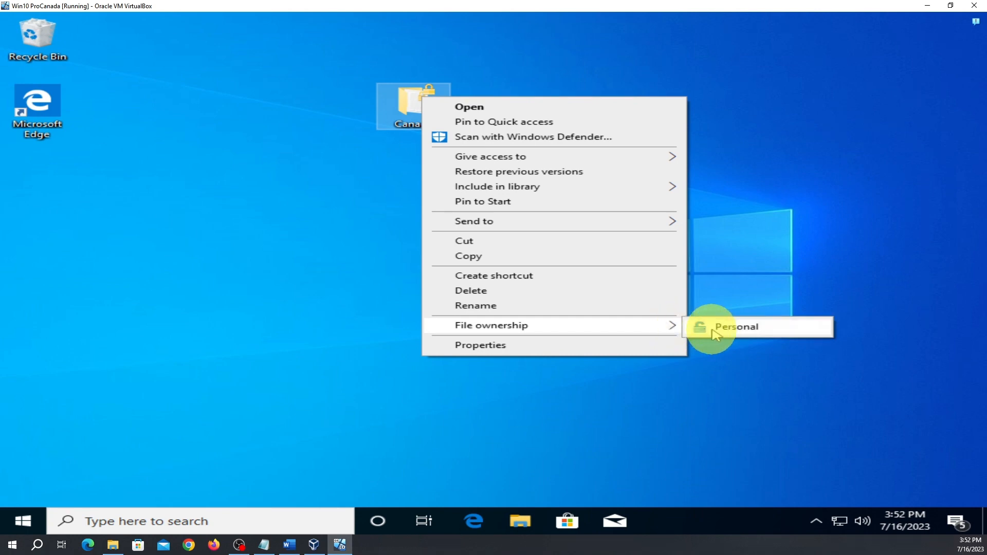
{"action": "left_click", "coordinate": [716, 333]}
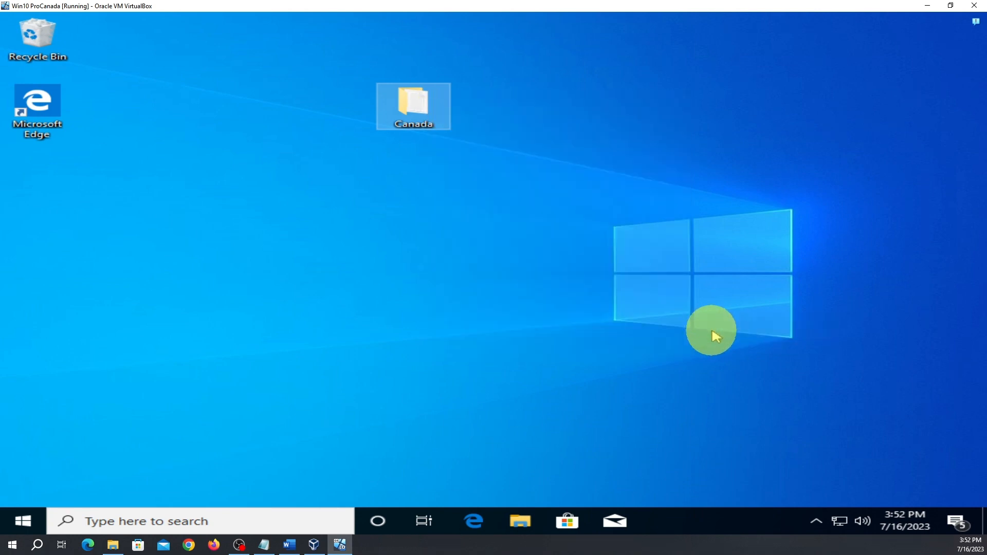